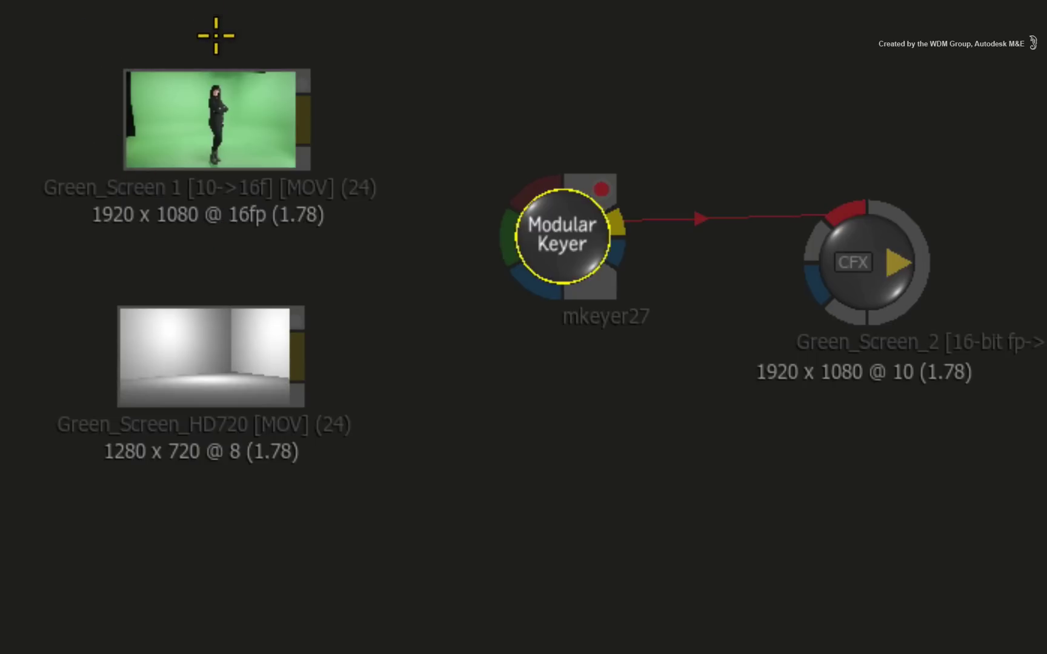
Step: Wire the 1920 x 1080 green-screen clip into mkeyer27's red Front and blue Key In inputs
left_click_drag(224, 112, 230, 109)
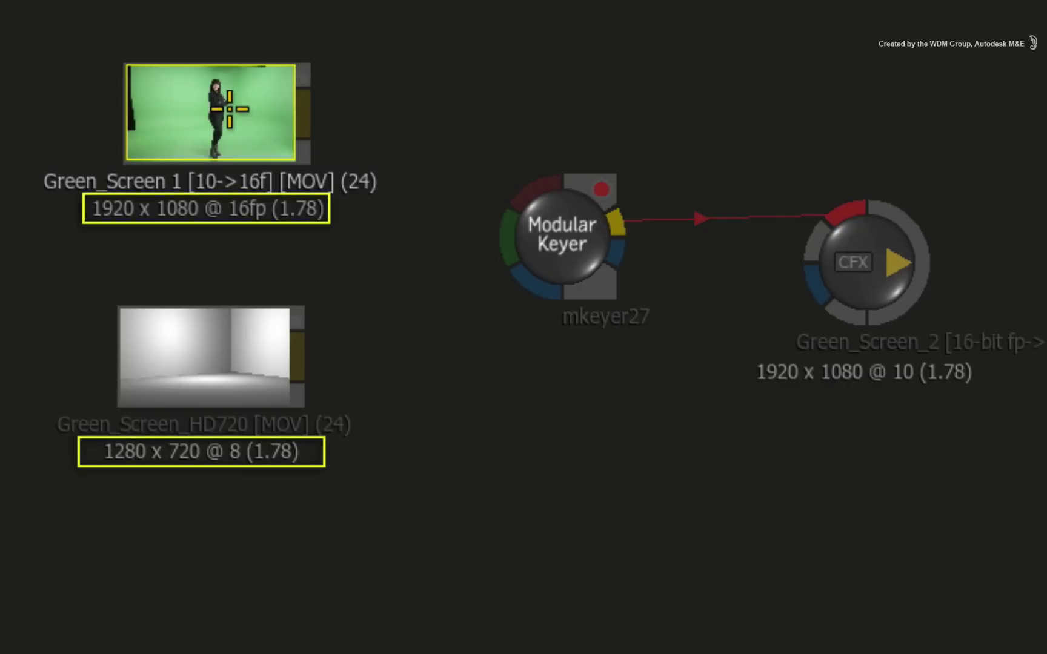
left_click(227, 351)
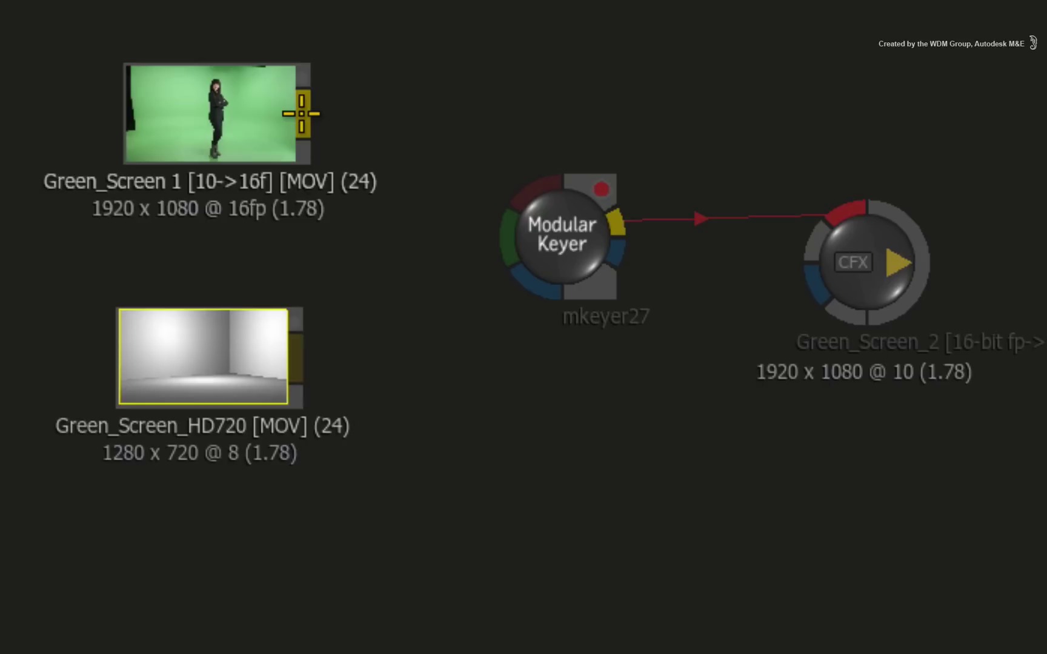
left_click_drag(301, 113, 533, 185)
left_click_drag(298, 121, 534, 286)
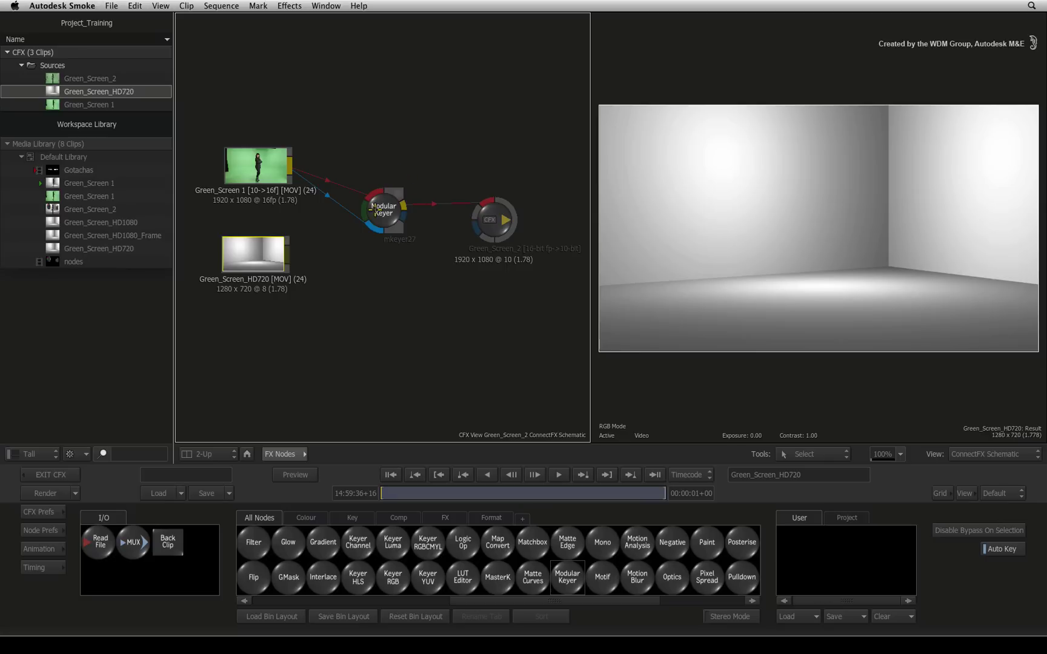
Step: Link the 1280 x 720 Green_Screen_HD720 clip to mkeyer27's green Back input, then select the keyer
left_click(562, 242)
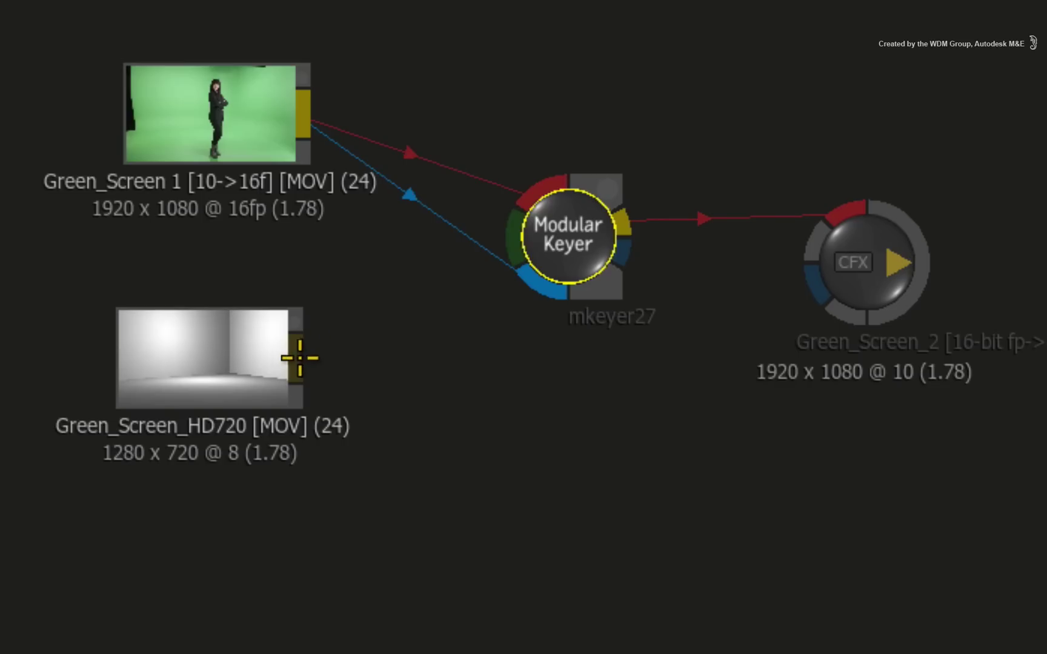
left_click_drag(289, 254, 362, 207)
left_click_drag(502, 229, 513, 232)
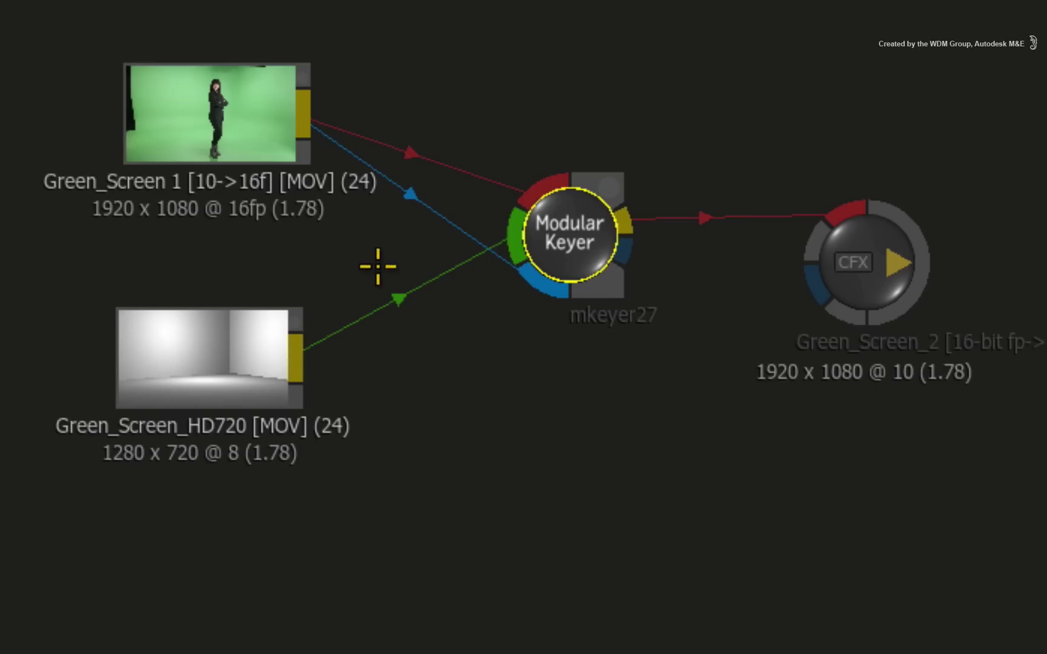
left_click_drag(376, 247, 448, 350)
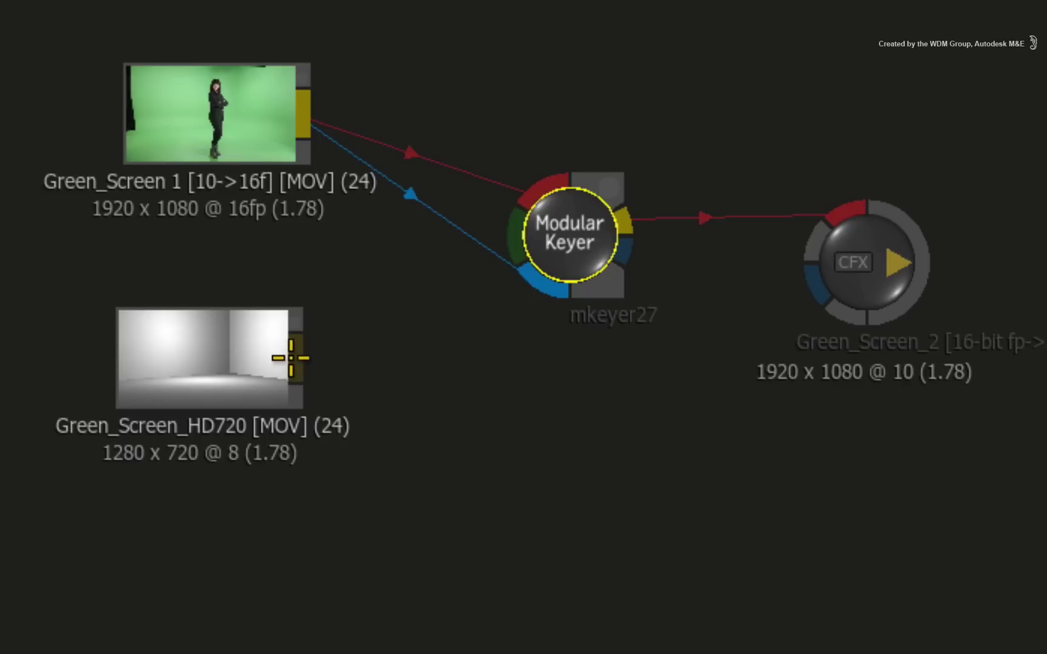
left_click_drag(292, 354, 507, 257)
left_click(542, 252)
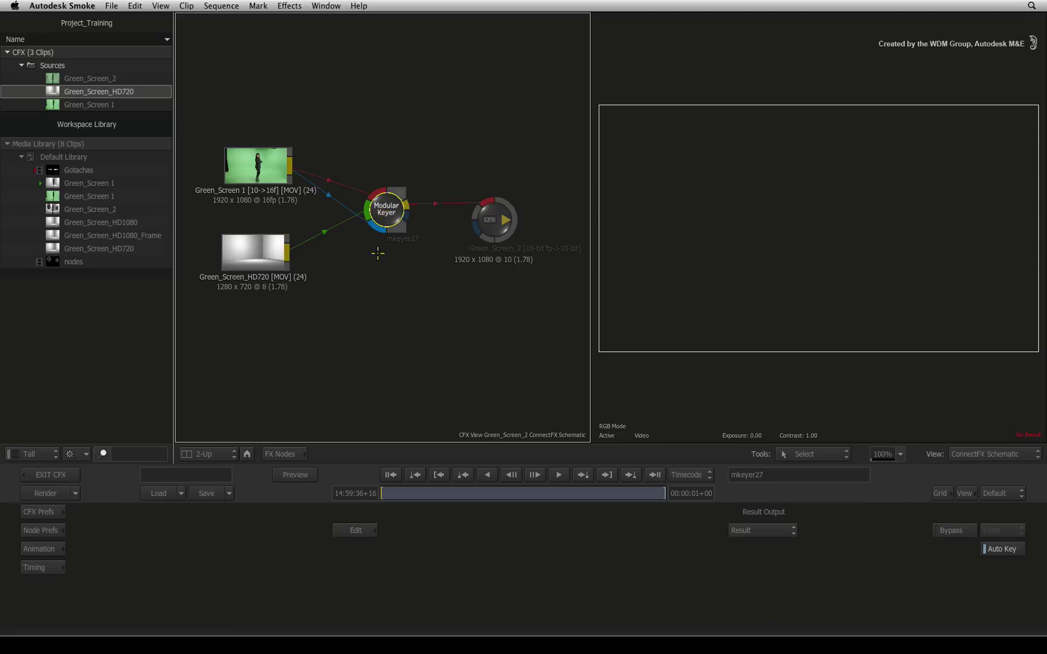
Step: Enter the Modular Keyer pipeline in a 2-Up layout with the media library hidden
left_click(357, 531)
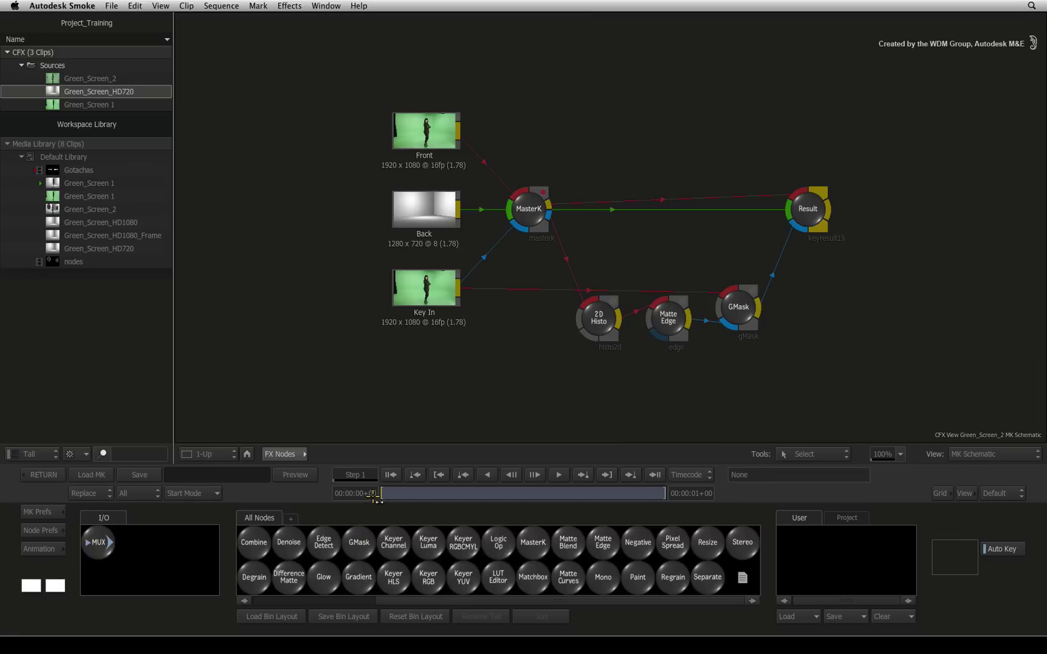
left_click(235, 454)
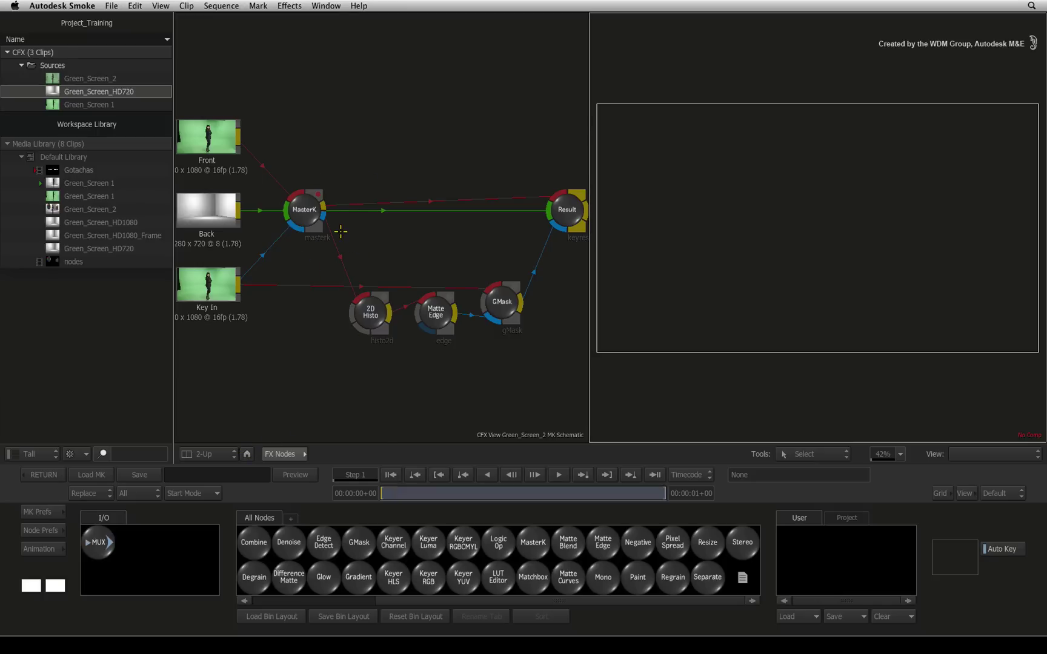
key("ctrl+tab")
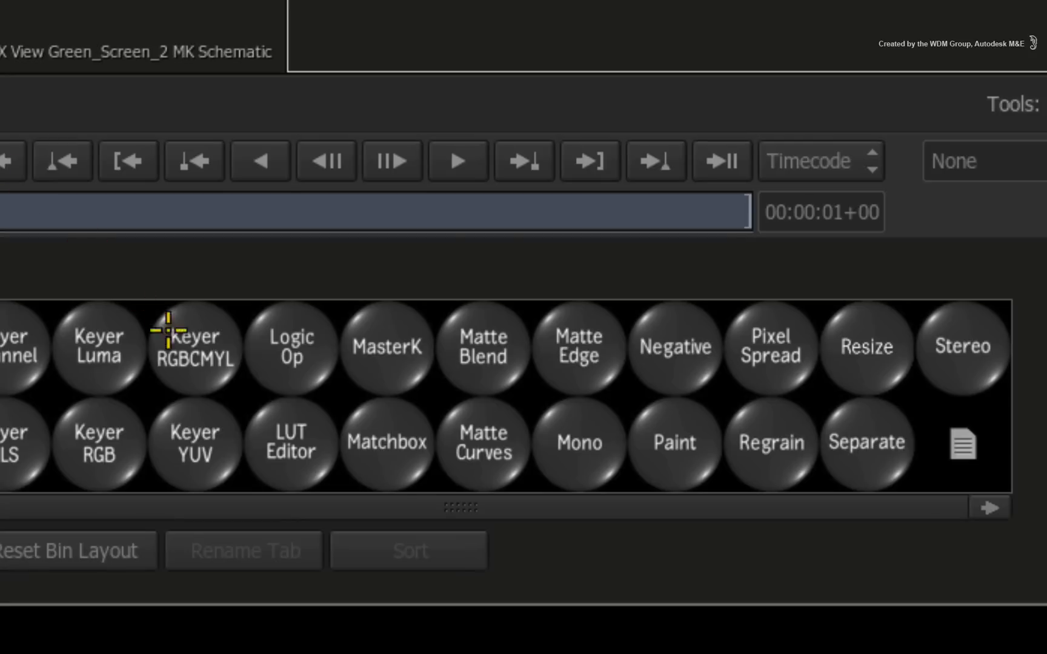
Step: Drop a Resize node (resize19) onto the Back-to-MasterK link and tidy the nodes
type("r")
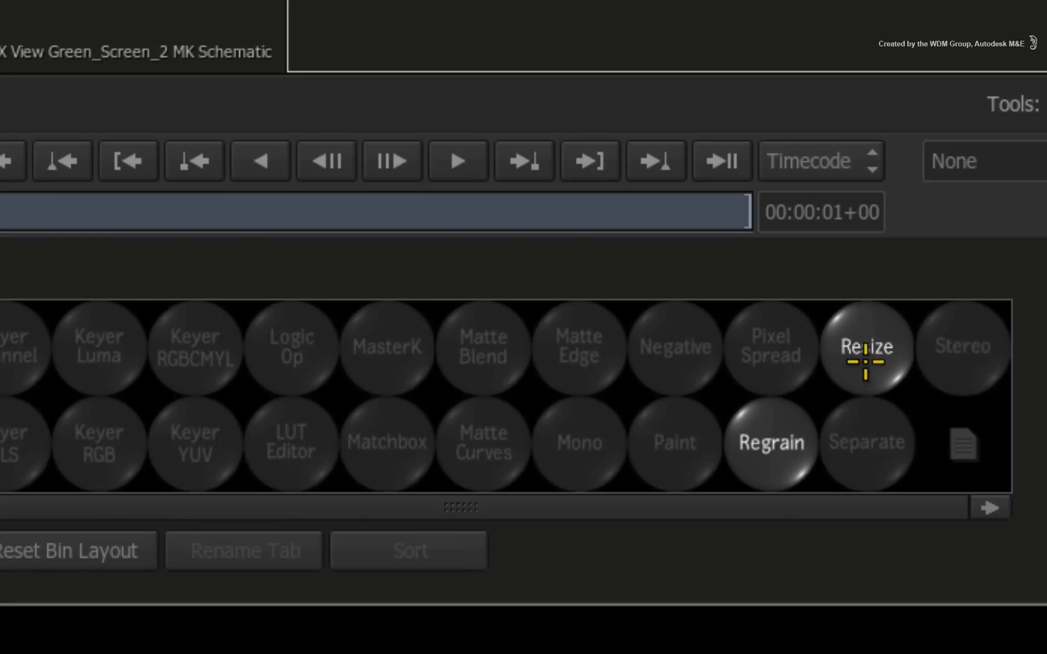
left_click_drag(865, 356, 790, 212)
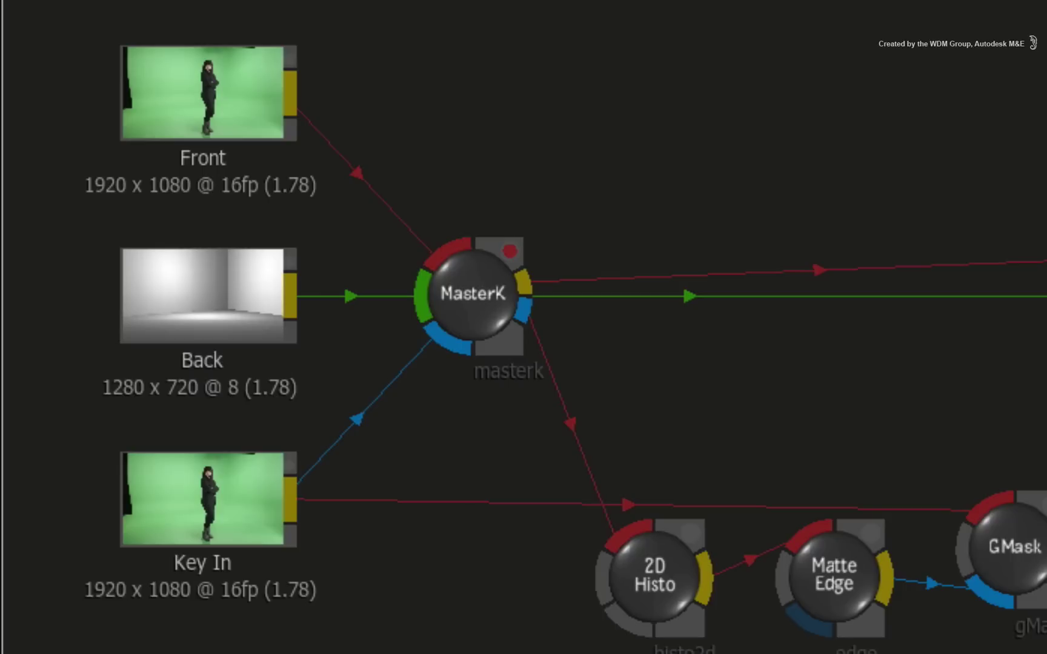
left_click_drag(318, 539, 330, 279)
left_click_drag(204, 303, 118, 297)
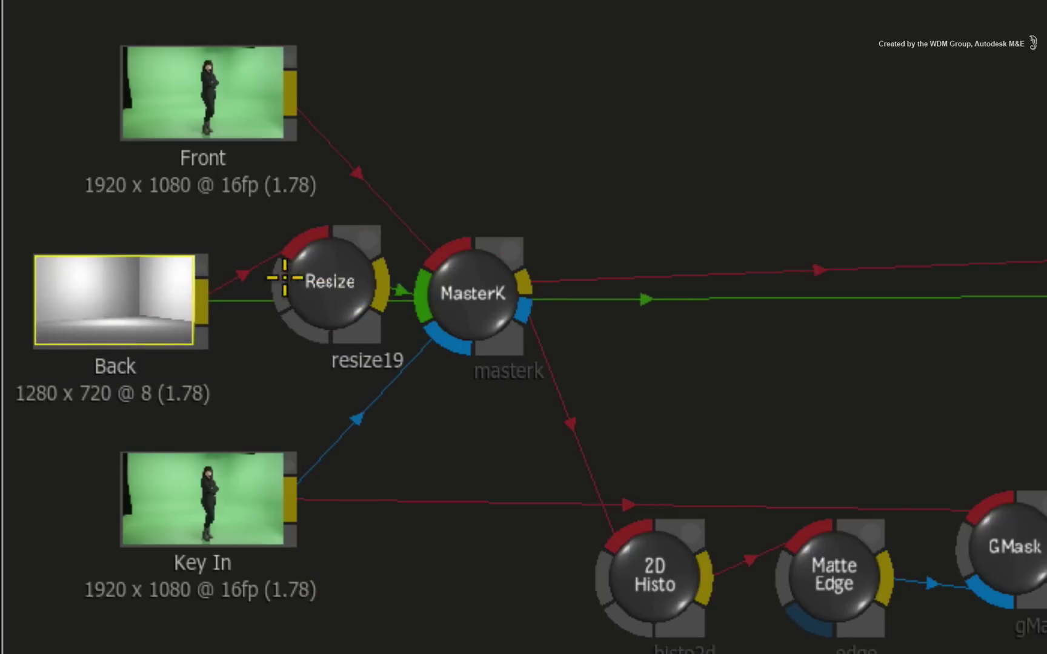
left_click_drag(281, 276, 274, 294)
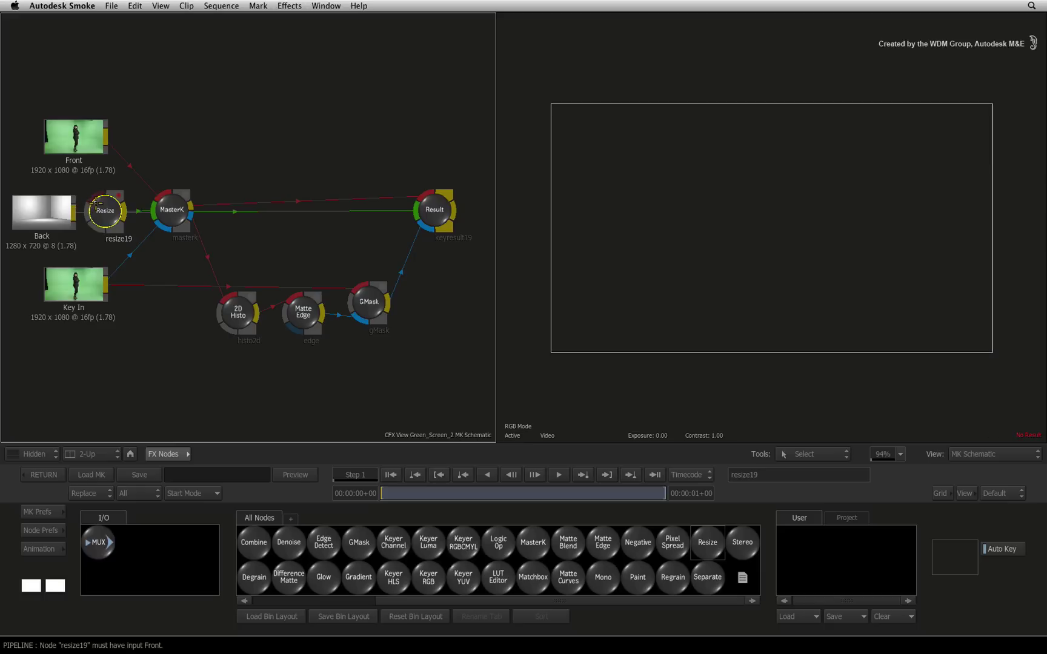
Step: Set resize19 to Crop Edges at 1920 x 1080 HD, then select MasterK
left_click_drag(95, 202, 100, 204)
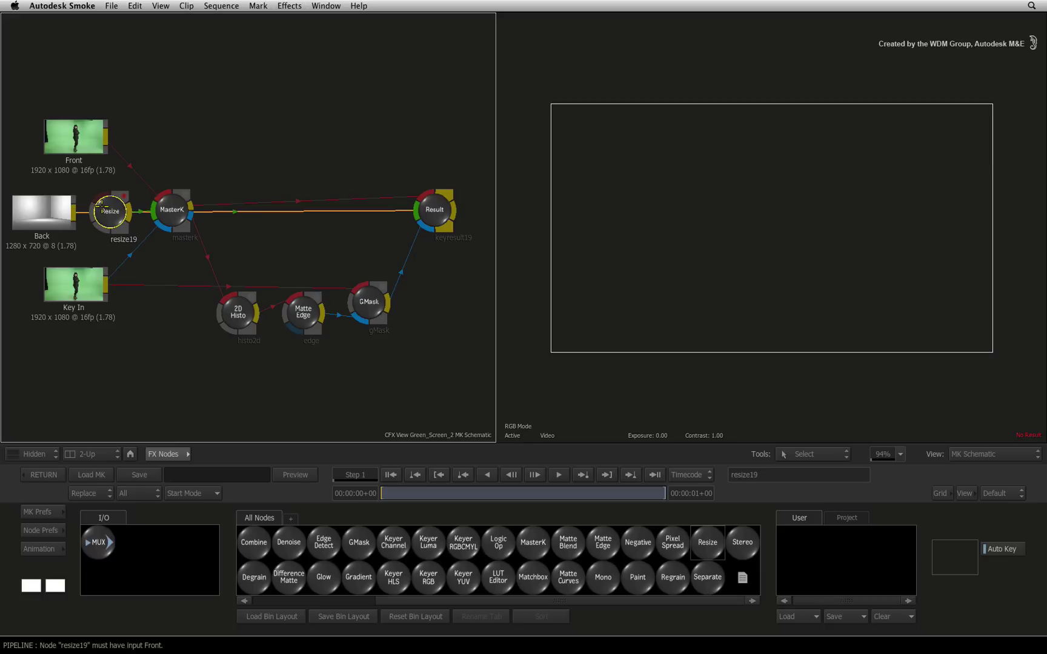
double_click(101, 205)
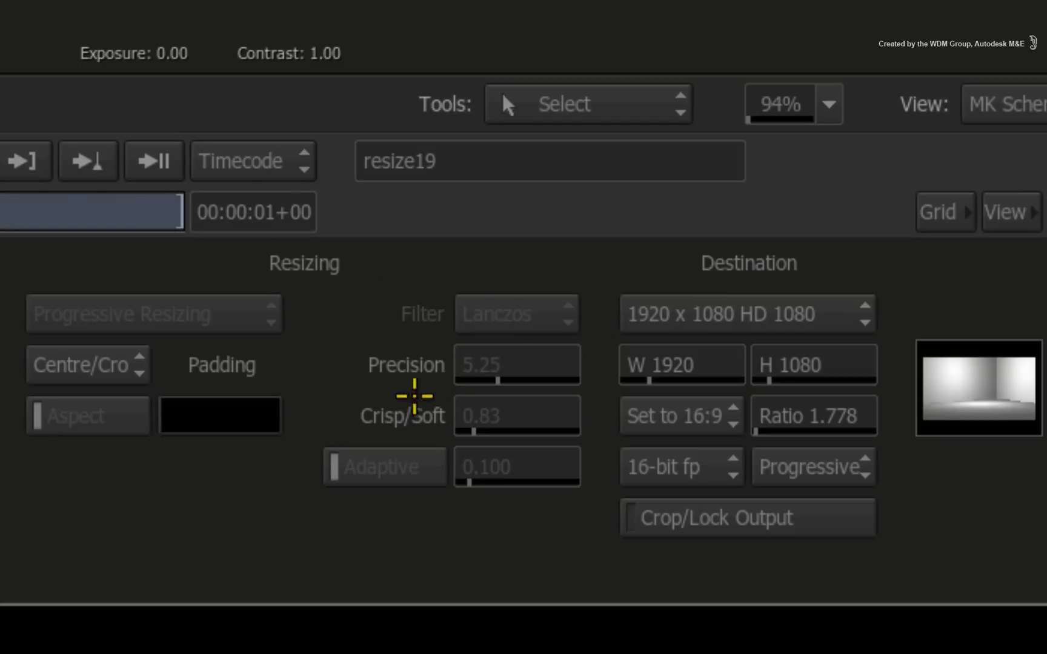
left_click(100, 366)
left_click(121, 281)
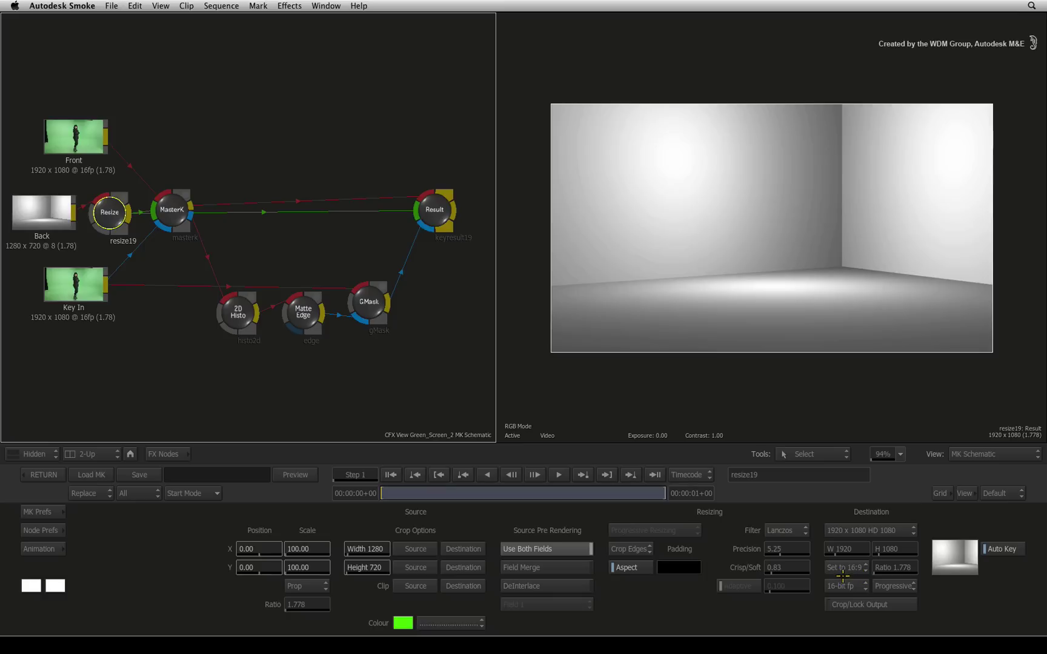
left_click(174, 206)
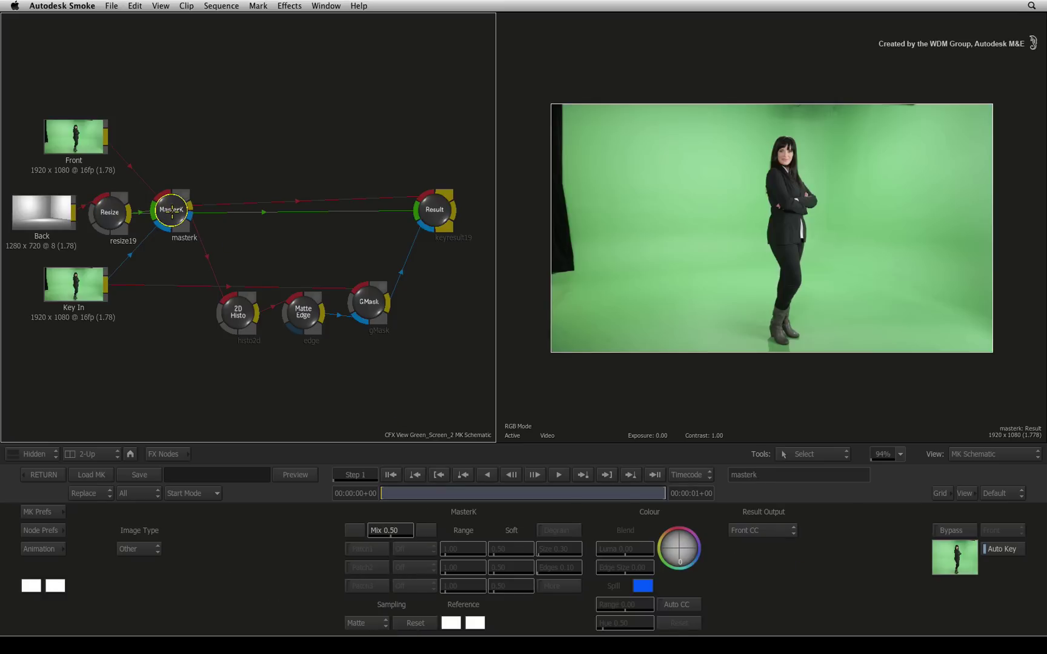
left_click_drag(173, 210, 183, 210)
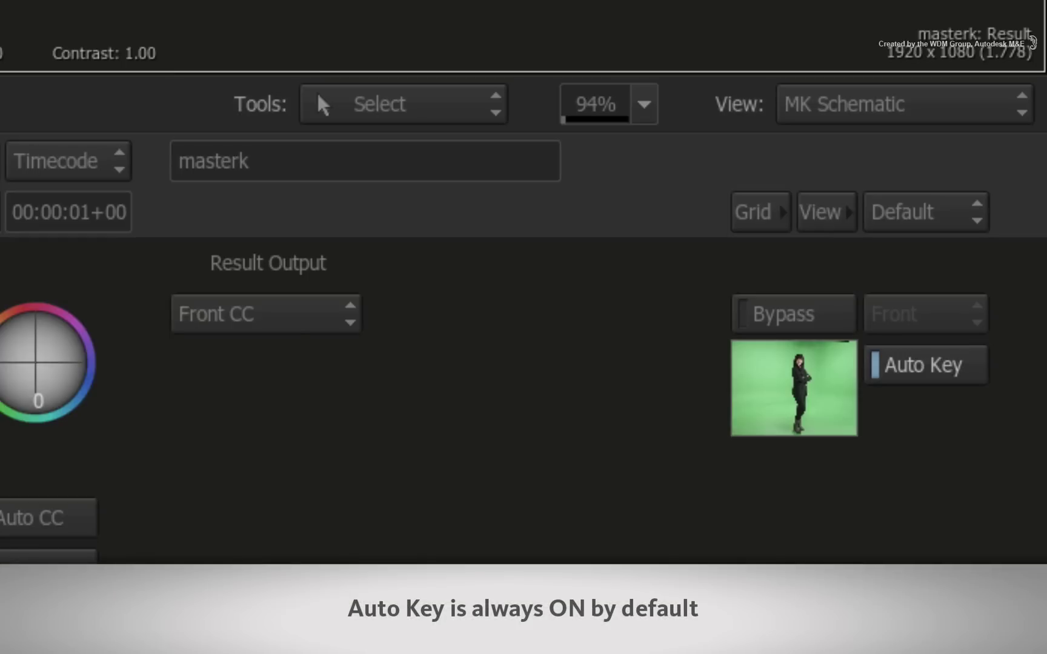
Step: Switch the viewer to Result with F4 and turn MasterK's Auto Key off
key("F4")
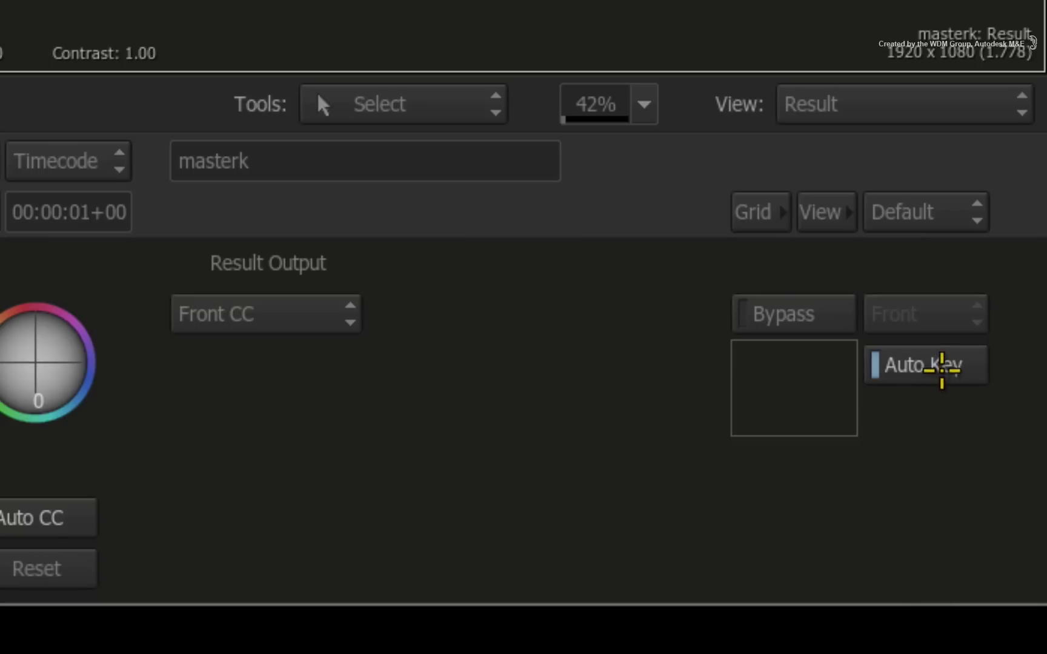
left_click(932, 367)
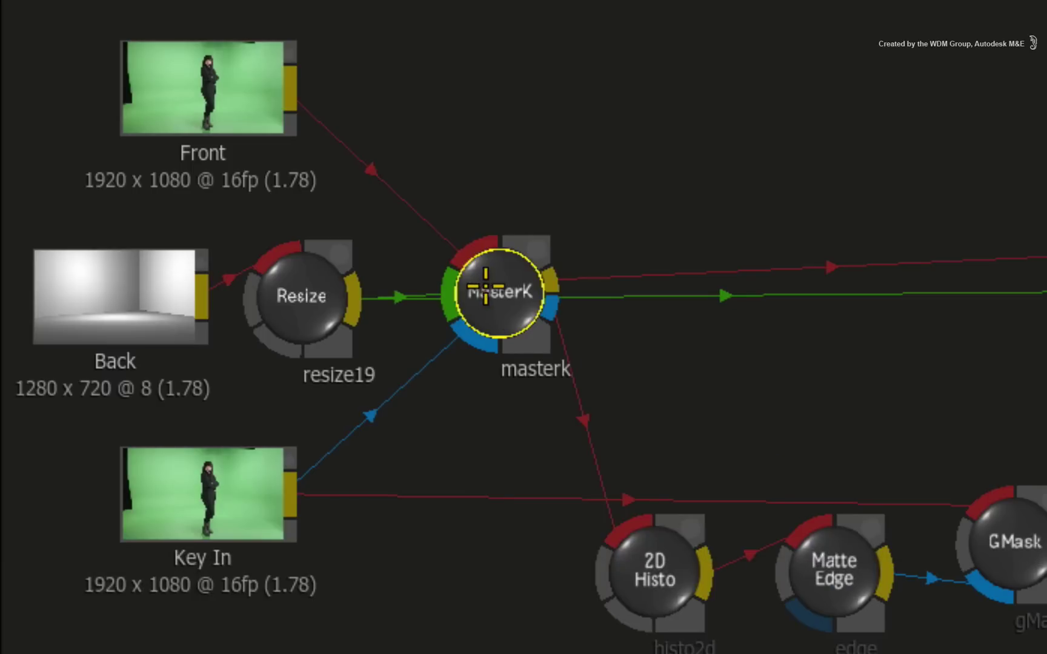
Step: Compare MasterK's OutMatte with the Result, then select the histo2d node
mouse_move(485, 286)
left_mouse_down()
mouse_move(476, 282)
mouse_move(480, 294)
left_mouse_up()
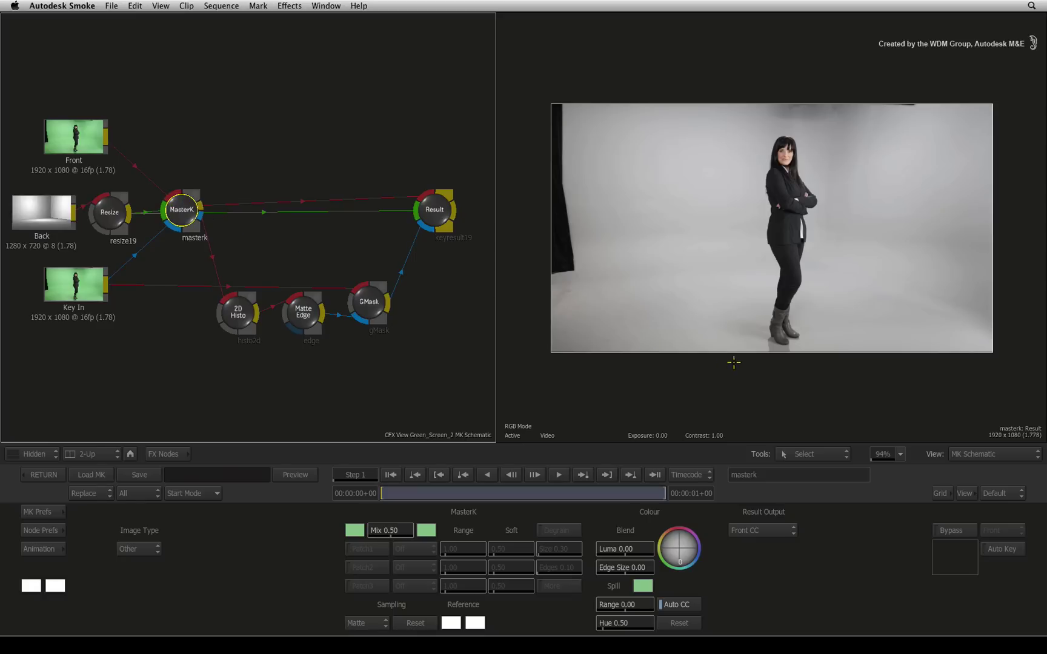
key("F4")
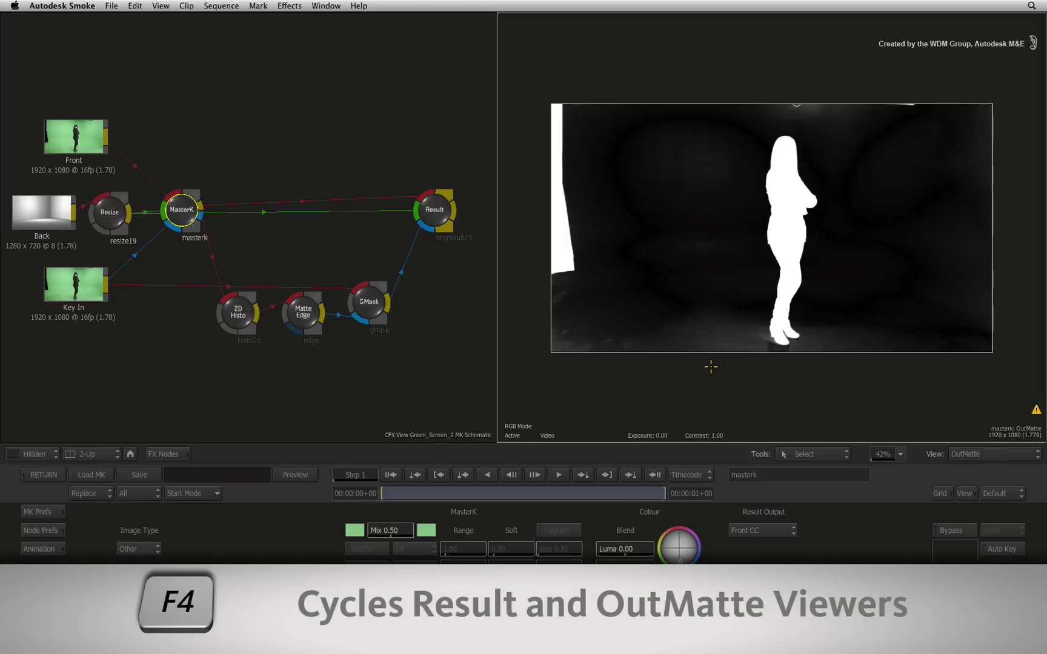
key("F4")
key("F4")
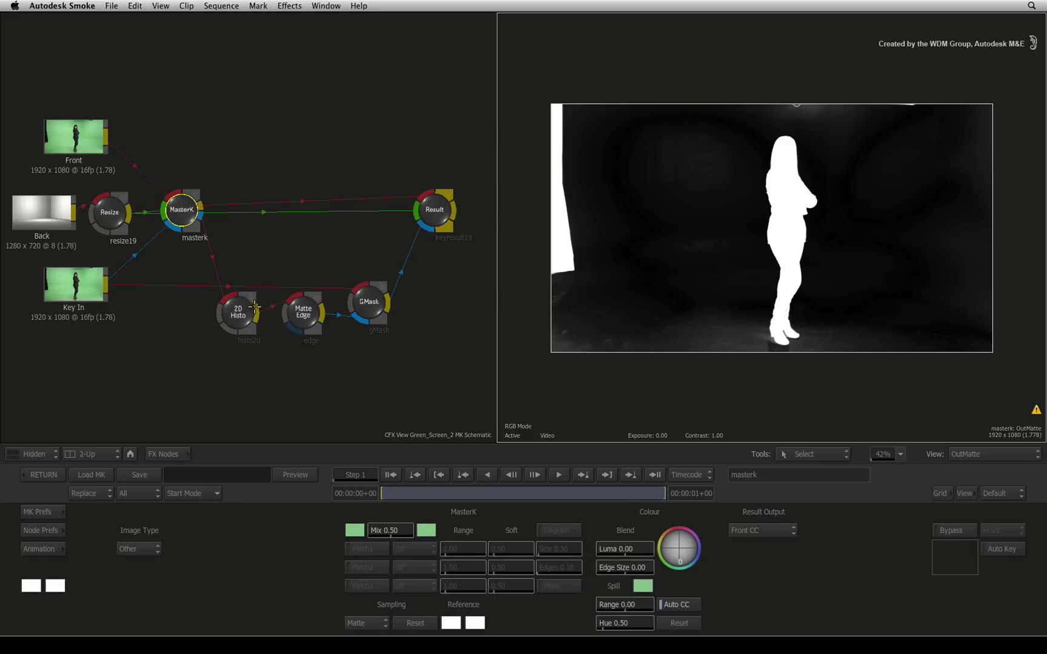
left_click(236, 313)
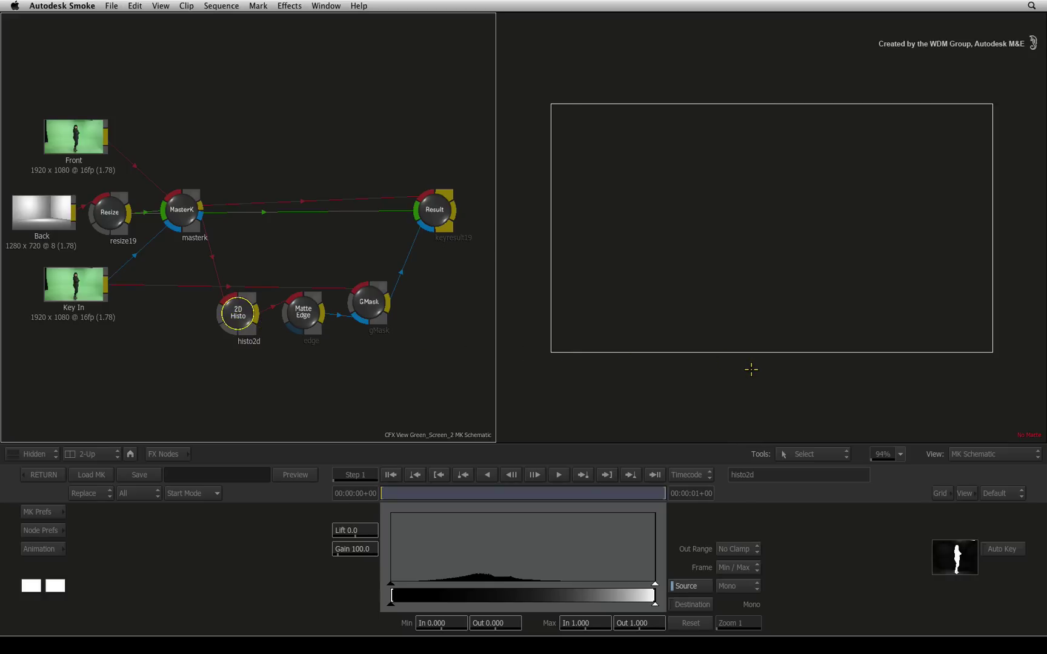
Step: Raise histo2d's input minimum to 0.168, checking the matte against the Front image
key("F4")
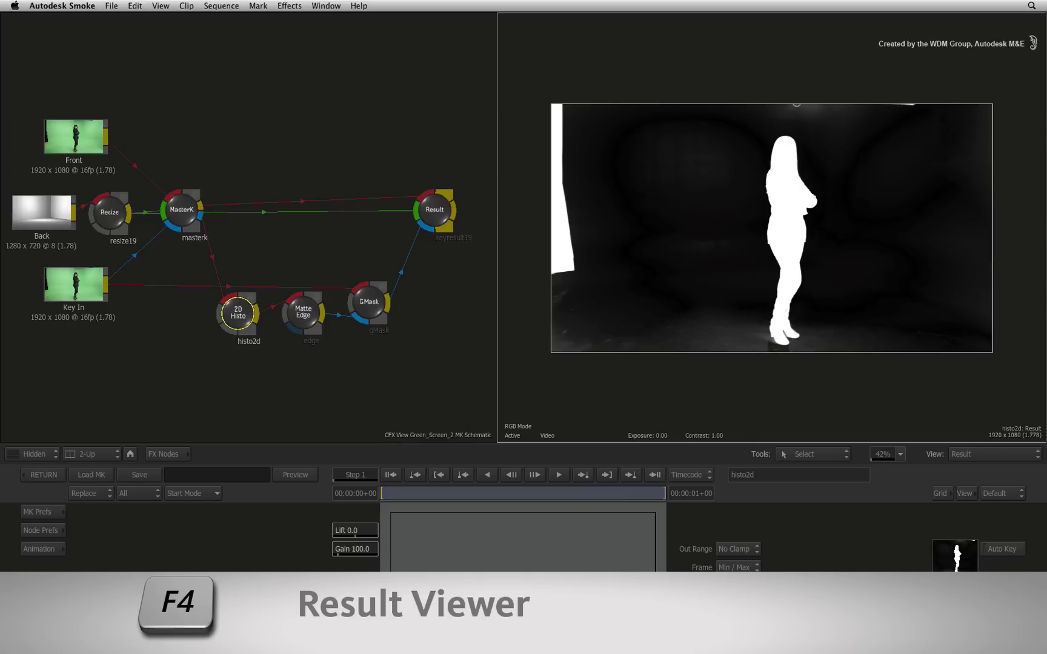
left_click(544, 562)
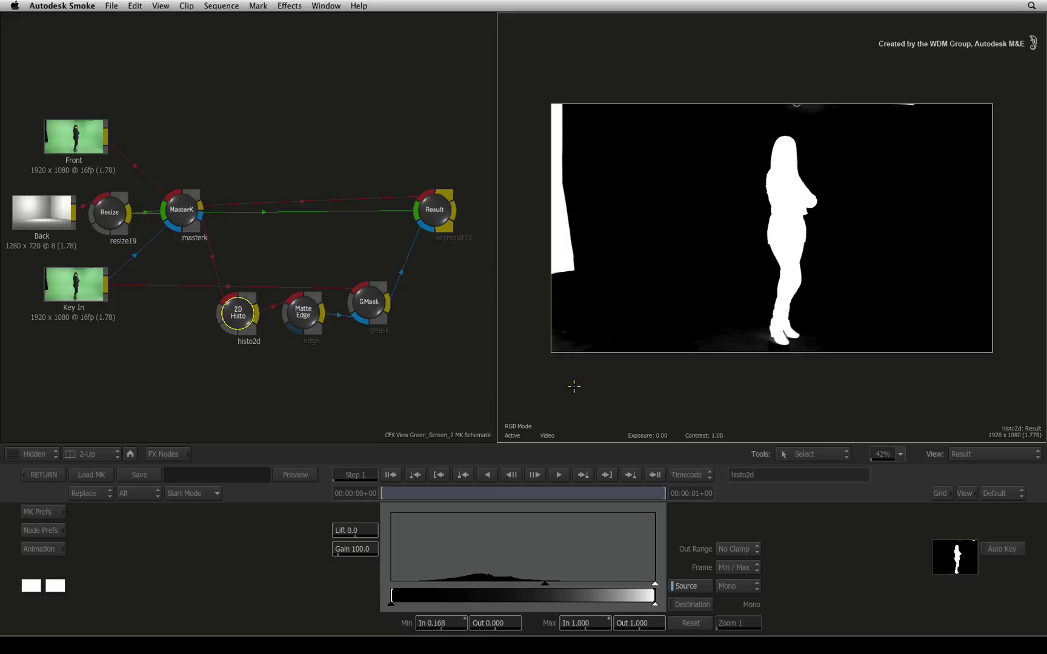
key("F1")
key("F4")
key("F1")
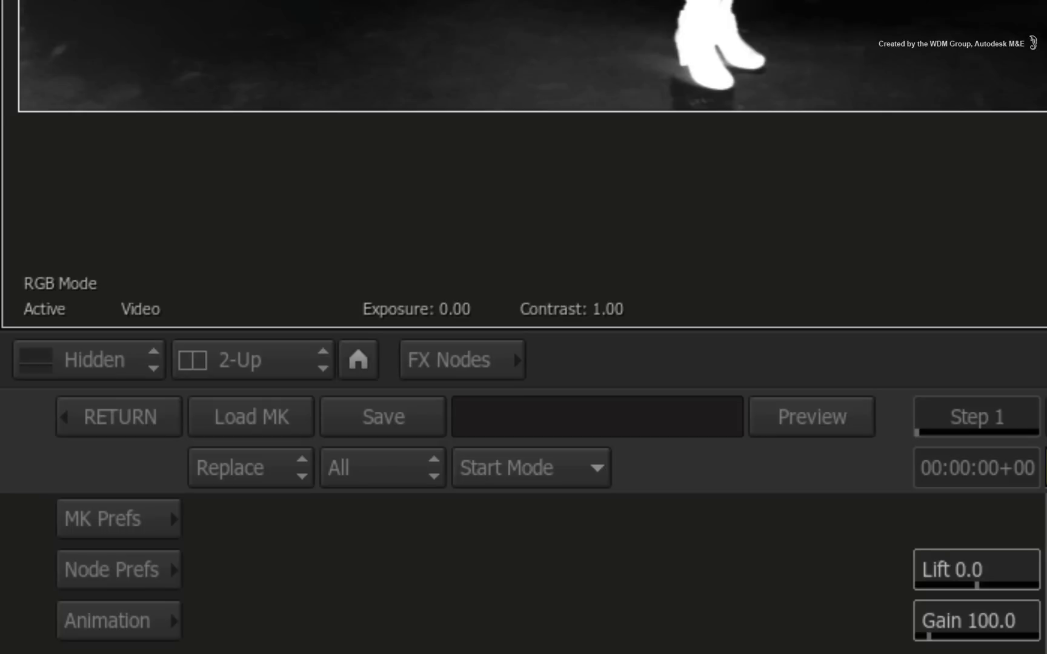
Step: Back in the MK Schematic, view keyresult19's keyed woman on black, briefly checking Back
left_click(358, 359)
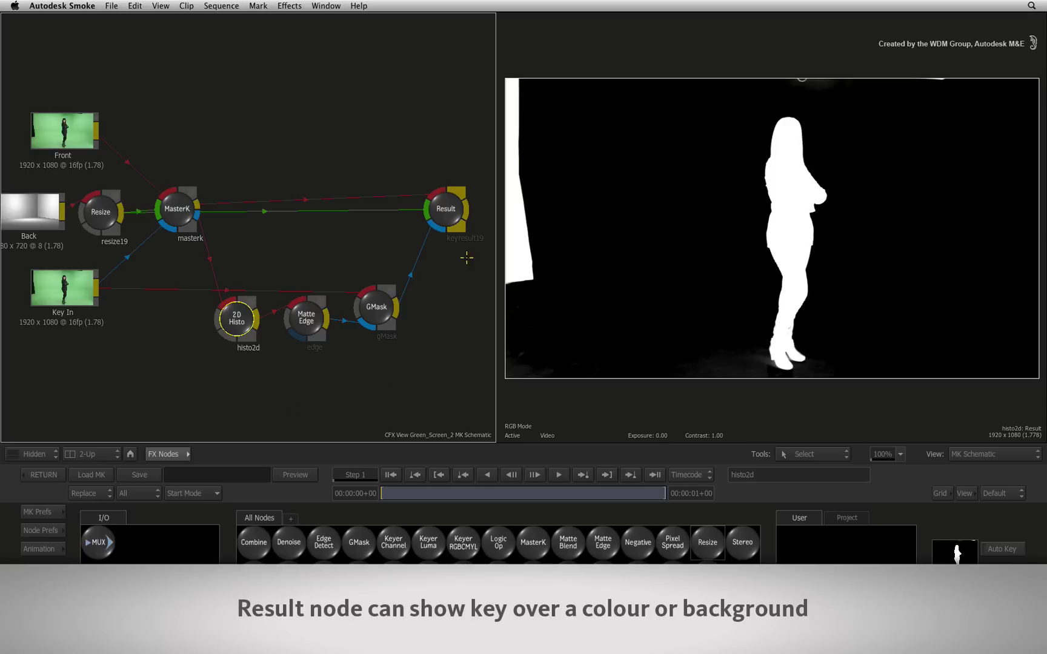
left_click(449, 200)
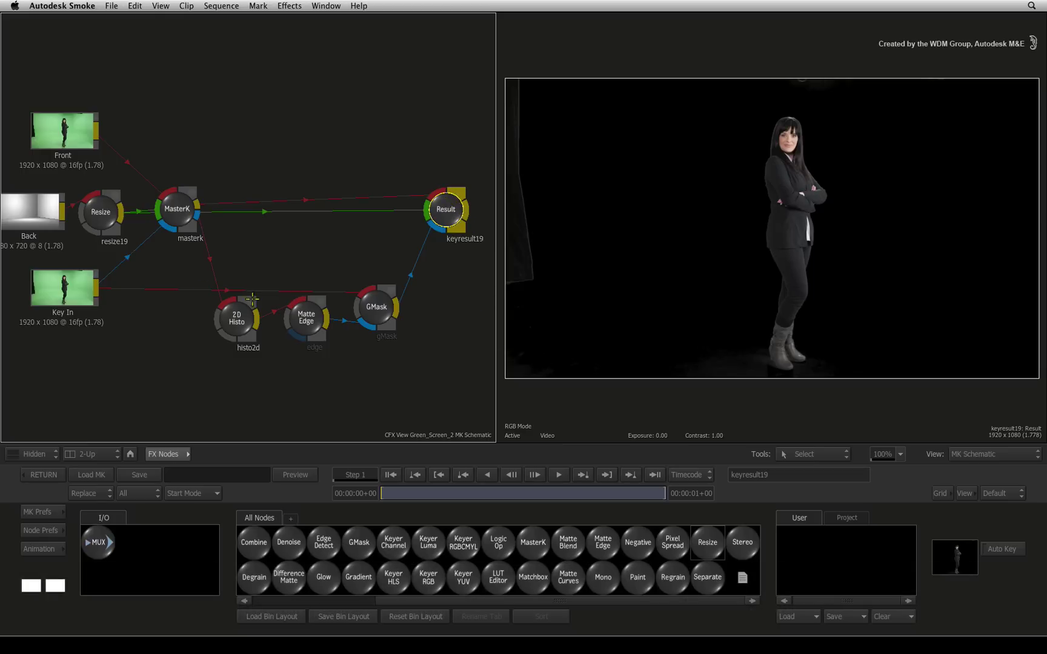
left_click_drag(30, 215, 38, 215)
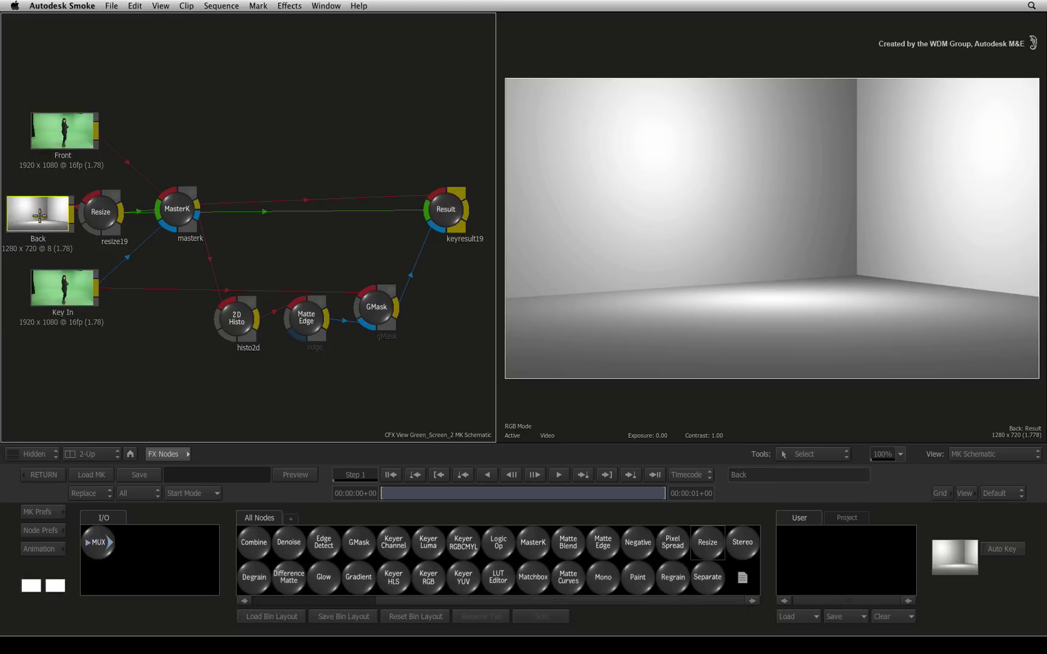
left_click(447, 209)
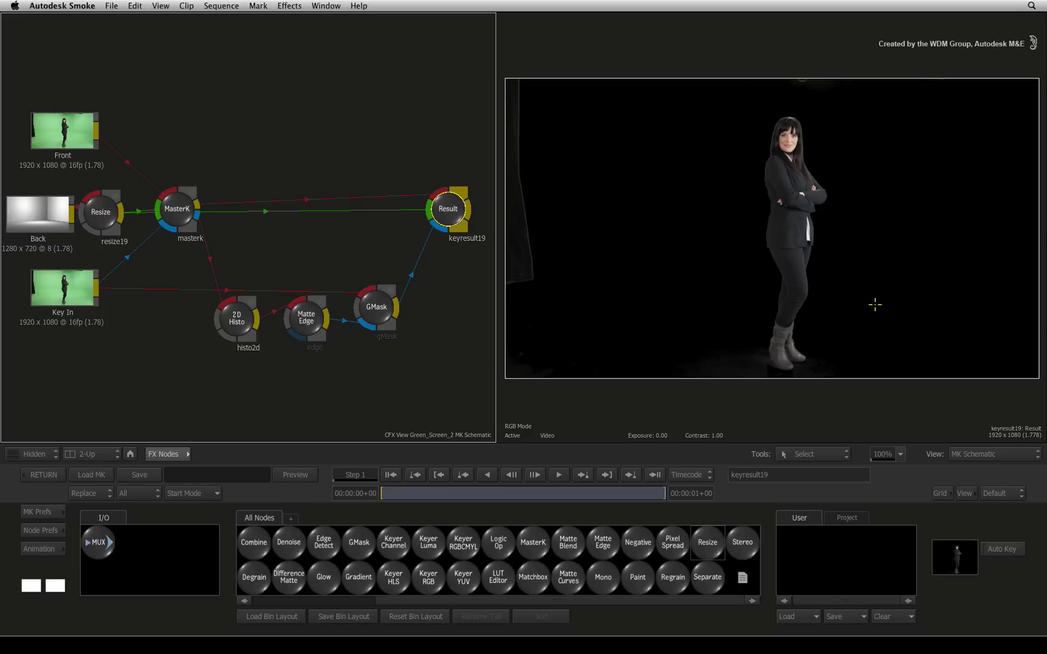
Step: Change keyresult19's Viewing mode from Comp to Result to show the grey studio background
double_click(449, 210)
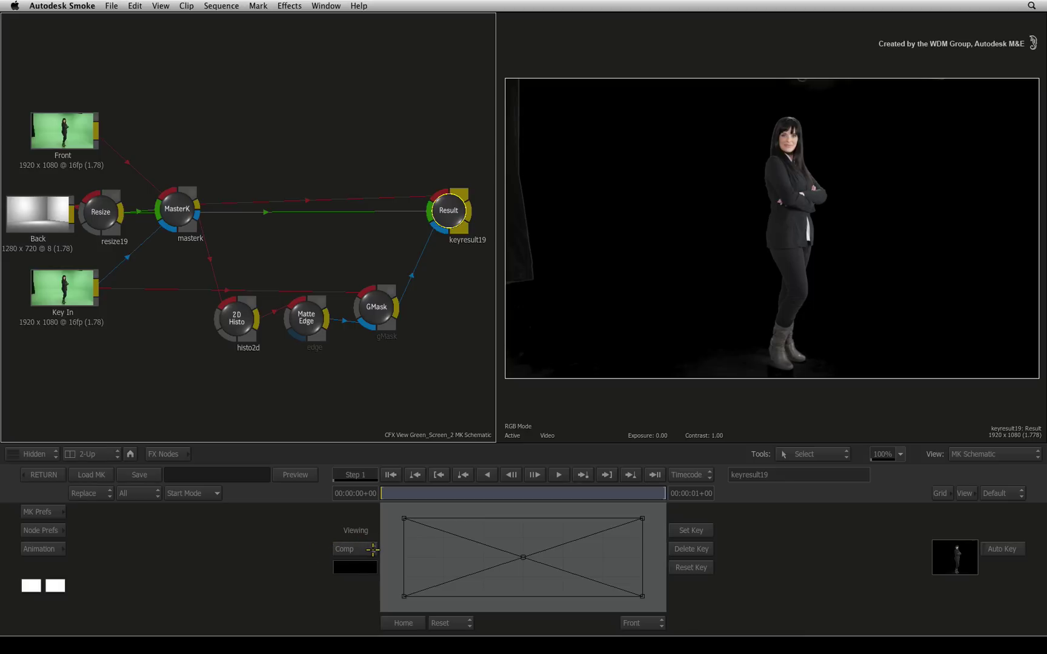
left_click(371, 549)
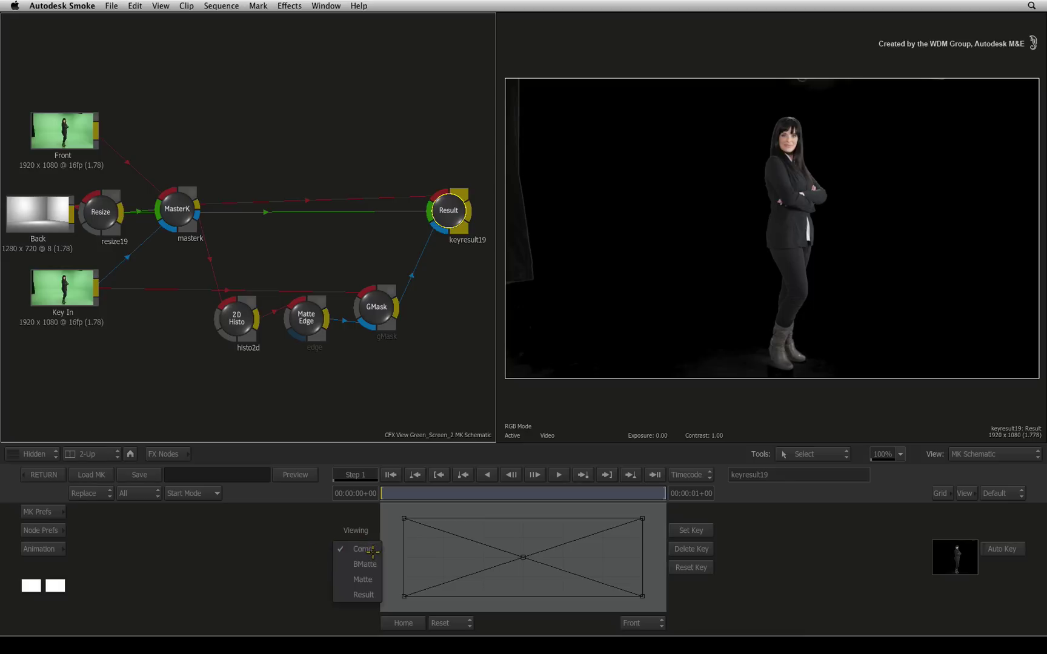
left_click(369, 598)
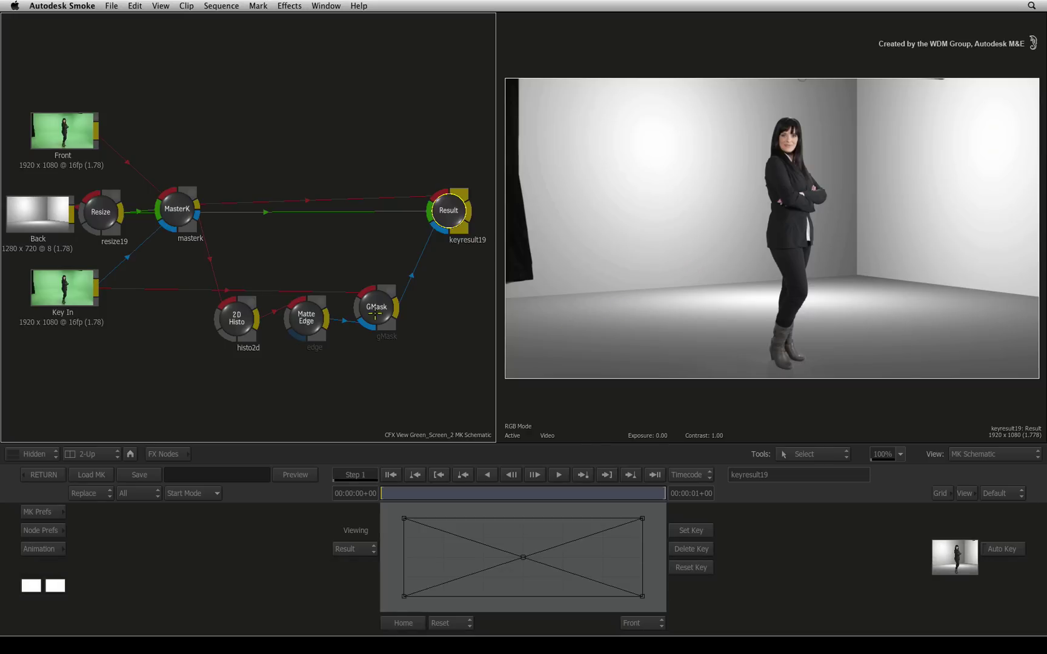
Step: Select the gMask node and show its white-on-black figure matte with F4
left_click(375, 306)
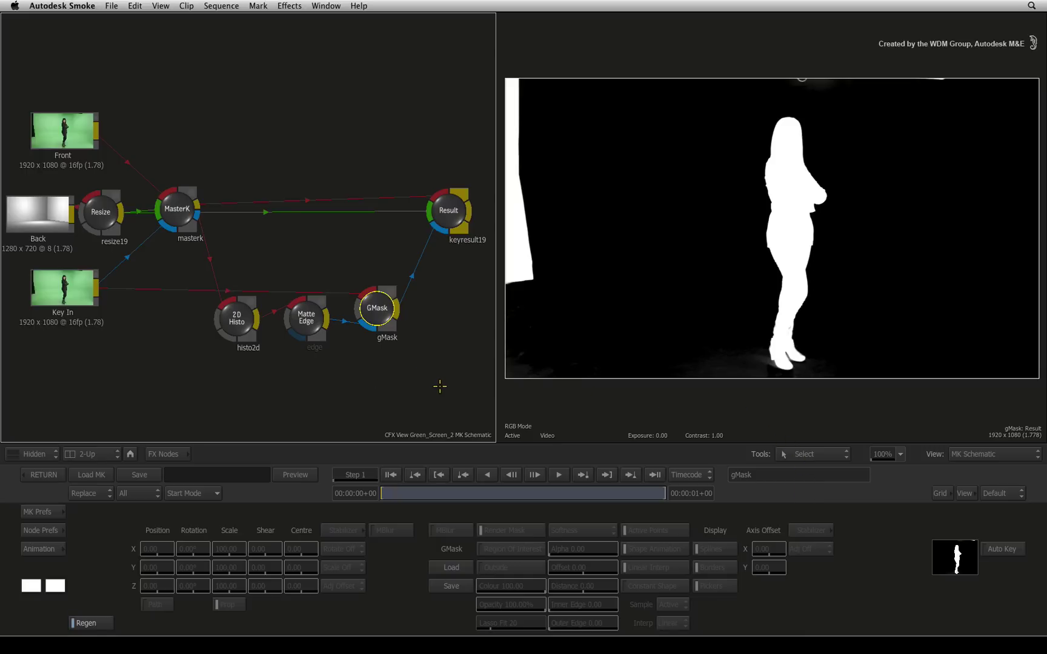
mouse_move(376, 303)
left_mouse_down()
mouse_move(390, 299)
mouse_move(382, 302)
left_mouse_up()
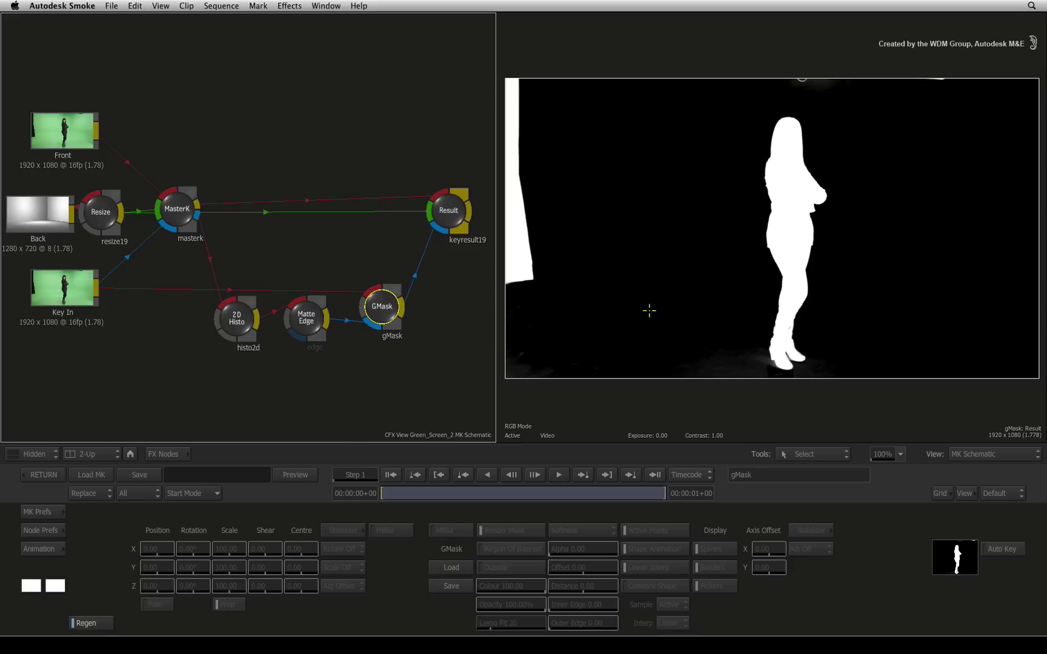
key("F4")
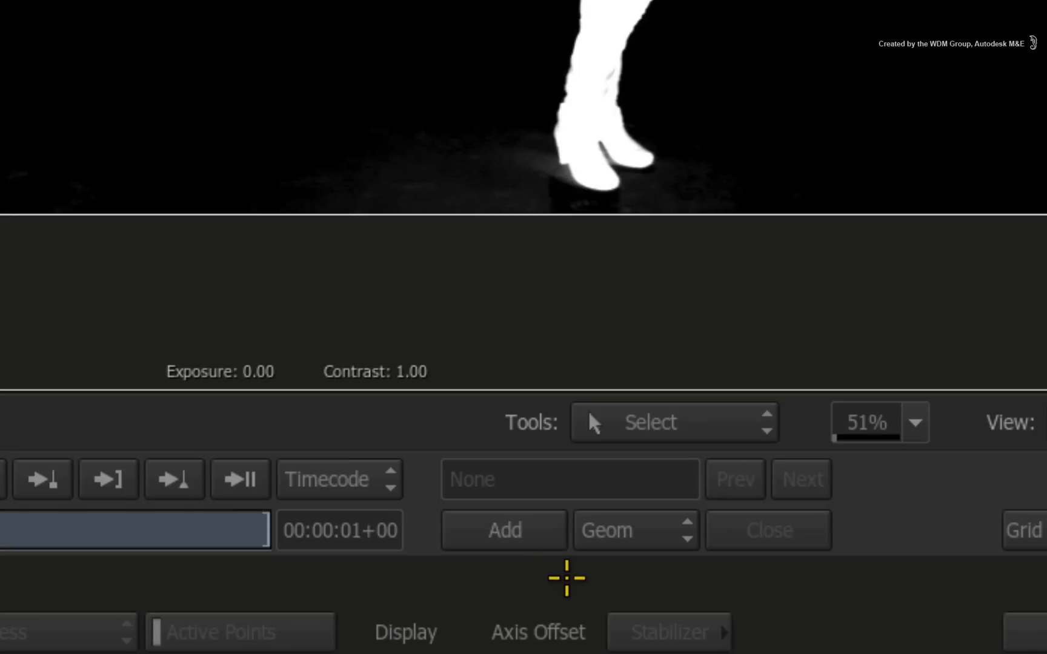
Step: Draw a closed GMask spline around the standing woman, from her side over the head and down
left_click(507, 529)
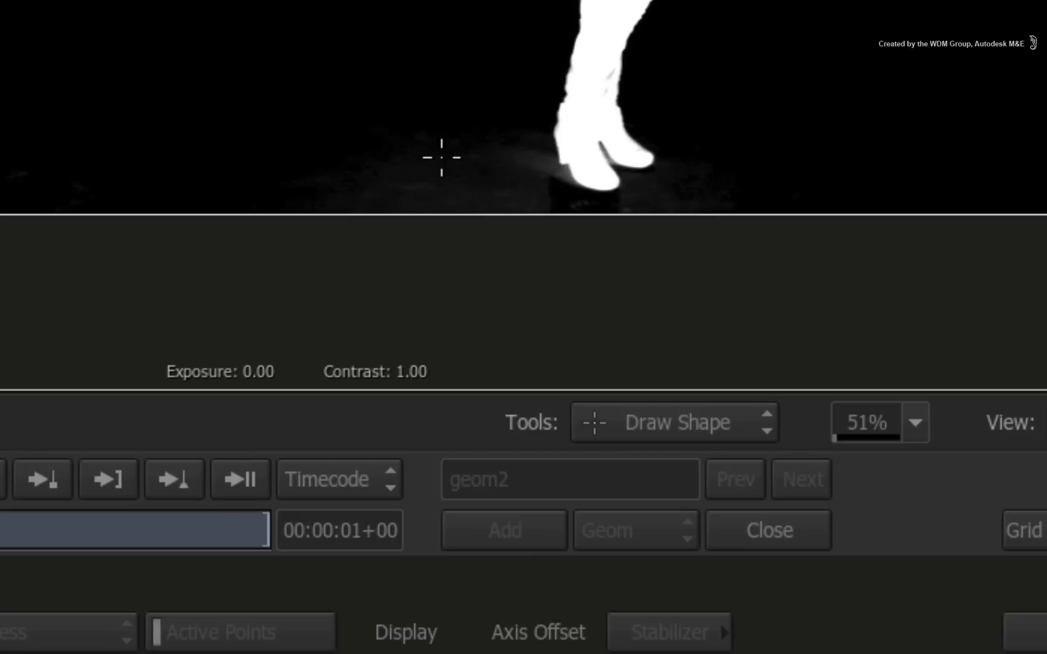
left_click(728, 359)
left_click(720, 245)
left_click(733, 164)
left_click(748, 120)
left_click(782, 102)
left_click(824, 107)
left_click(838, 153)
left_click(851, 204)
left_click(866, 307)
left_click(855, 369)
left_click(826, 392)
left_click(738, 388)
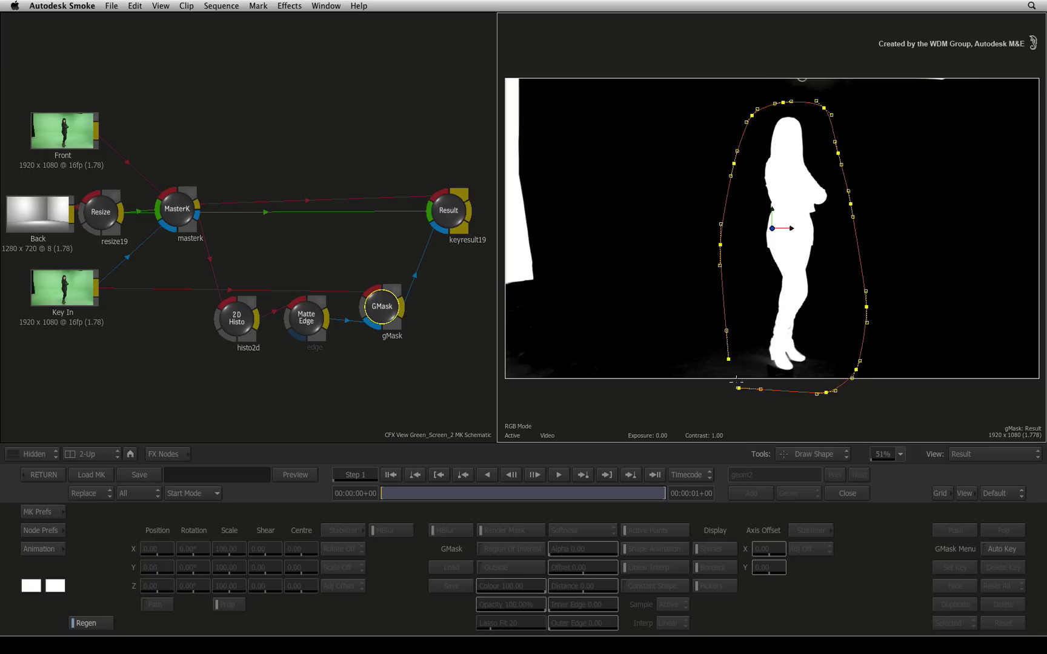
left_click(729, 360)
Step: Enable Region Of Interest, lower the mask's bottom points below the feet, and return to the matte
key("F1")
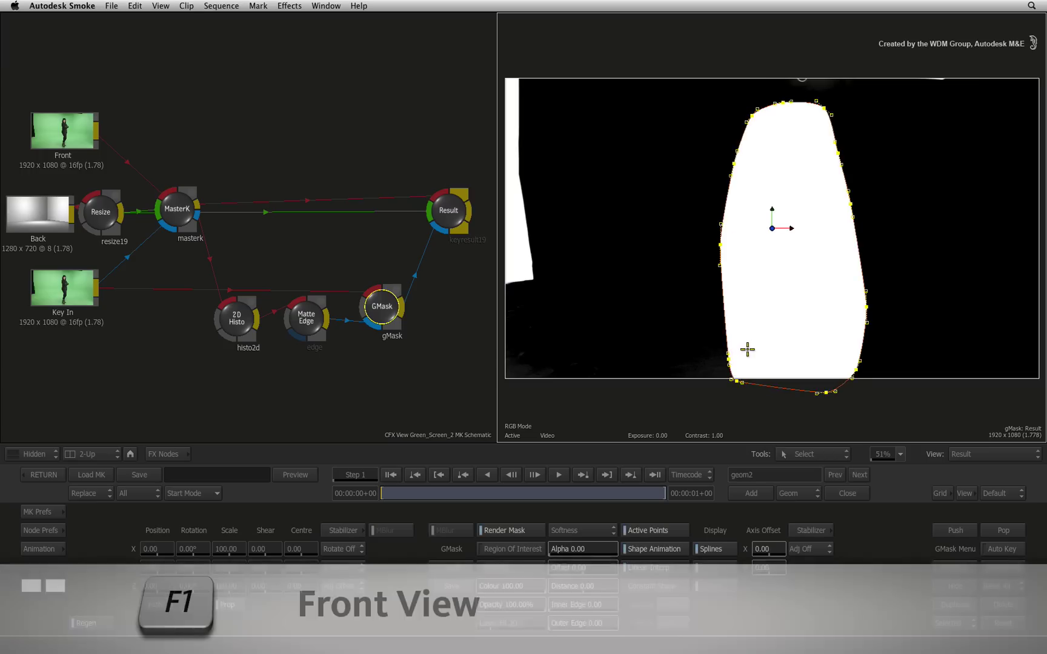
left_click(528, 548)
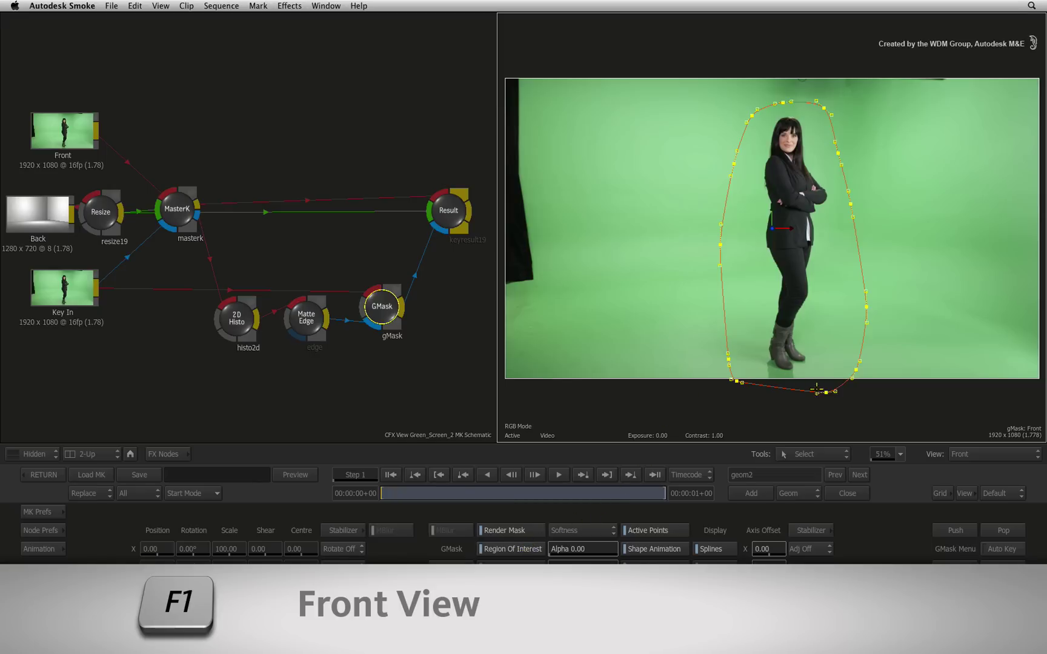
left_click_drag(738, 382, 740, 394)
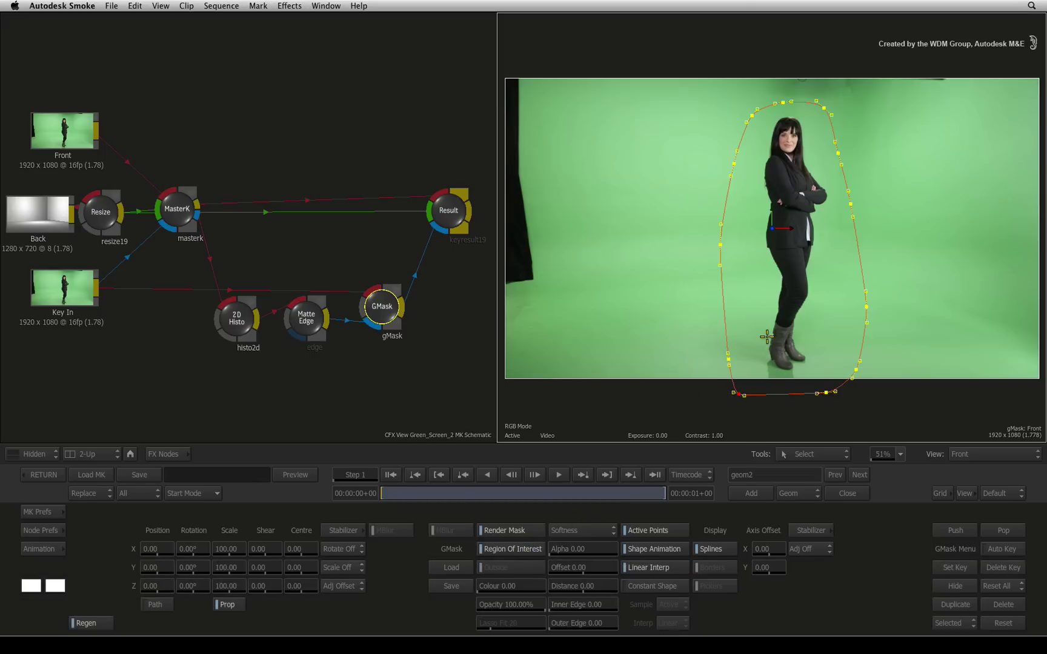
key("F4")
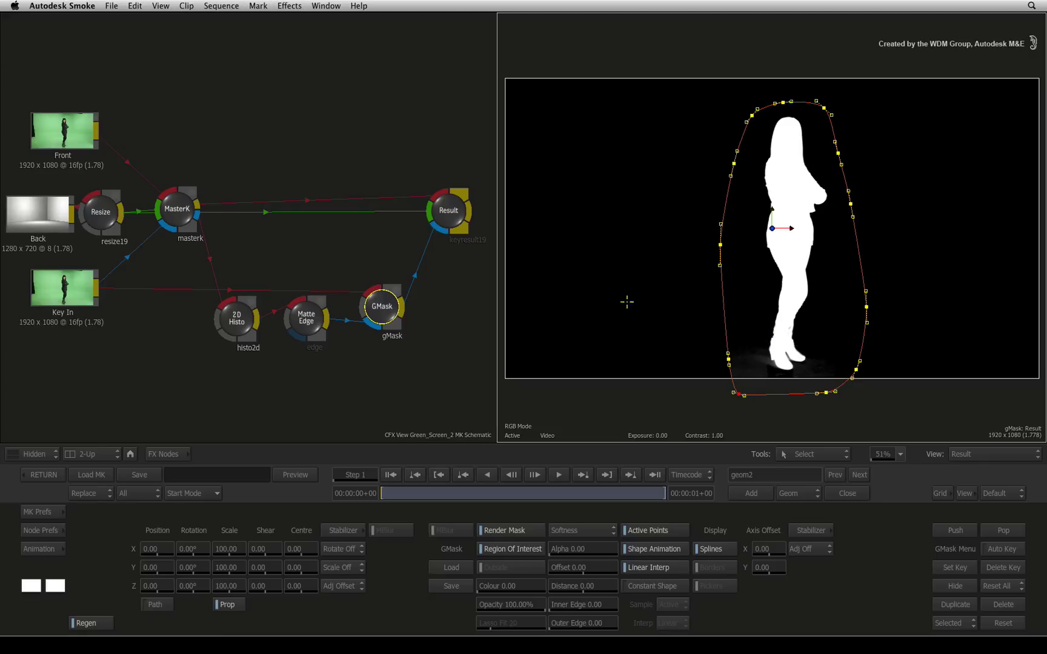
Step: Cut the links into the Result node and from the source clips to isolate the keying chain
left_click(447, 215)
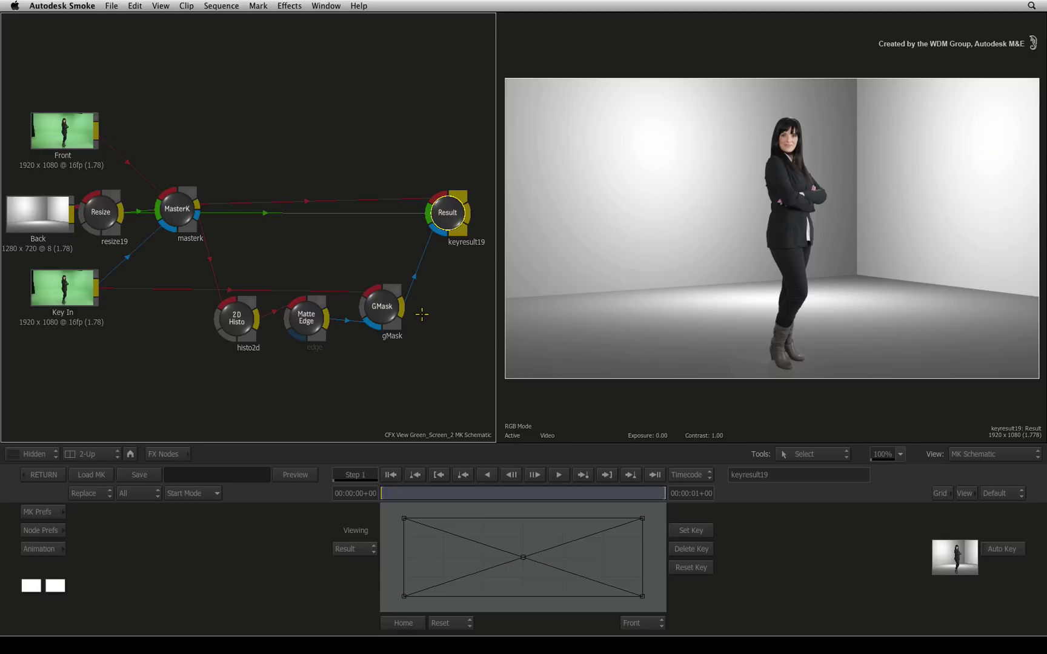
left_click(161, 454)
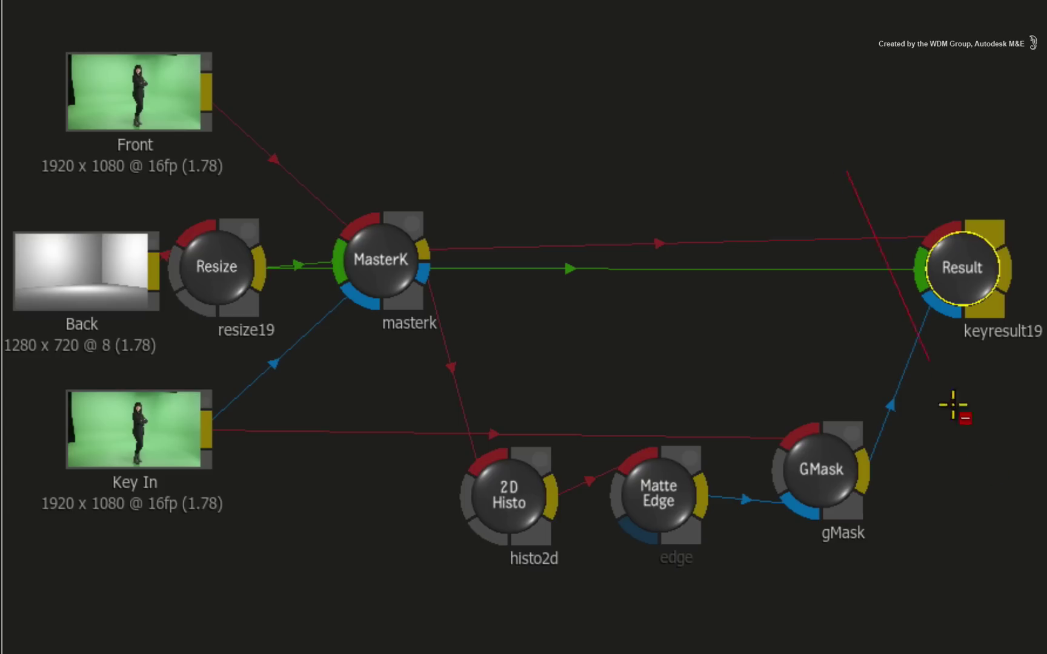
left_click_drag(442, 274, 163, 267)
mouse_move(309, 121)
left_mouse_down()
mouse_move(311, 456)
mouse_move(294, 642)
left_mouse_up()
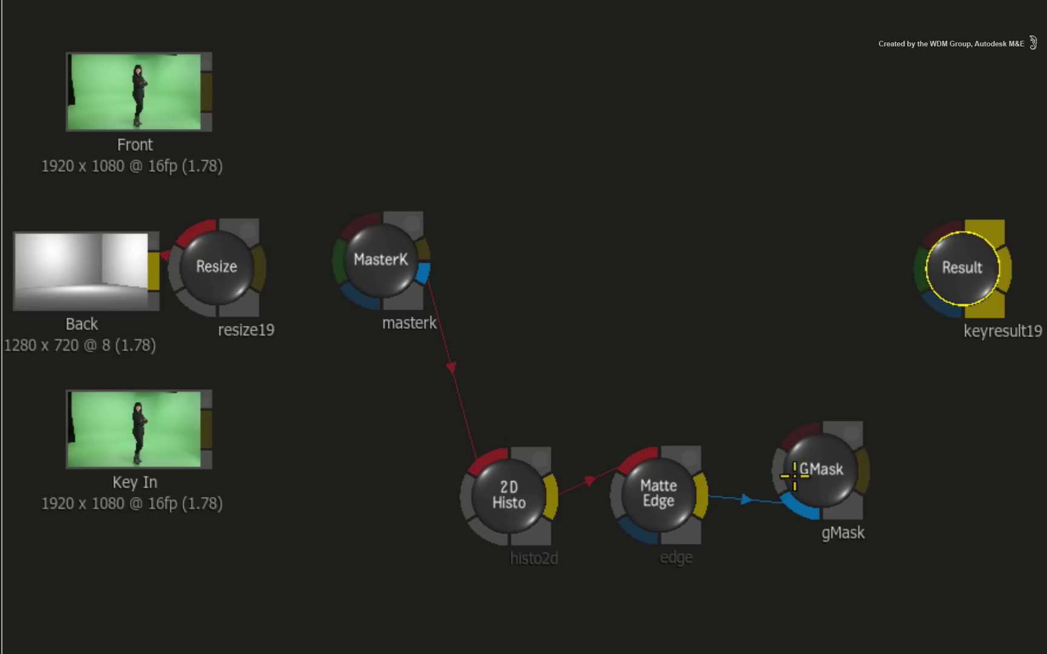
Step: Rename the GMask node to FAV_Key
left_click_drag(813, 470, 828, 468)
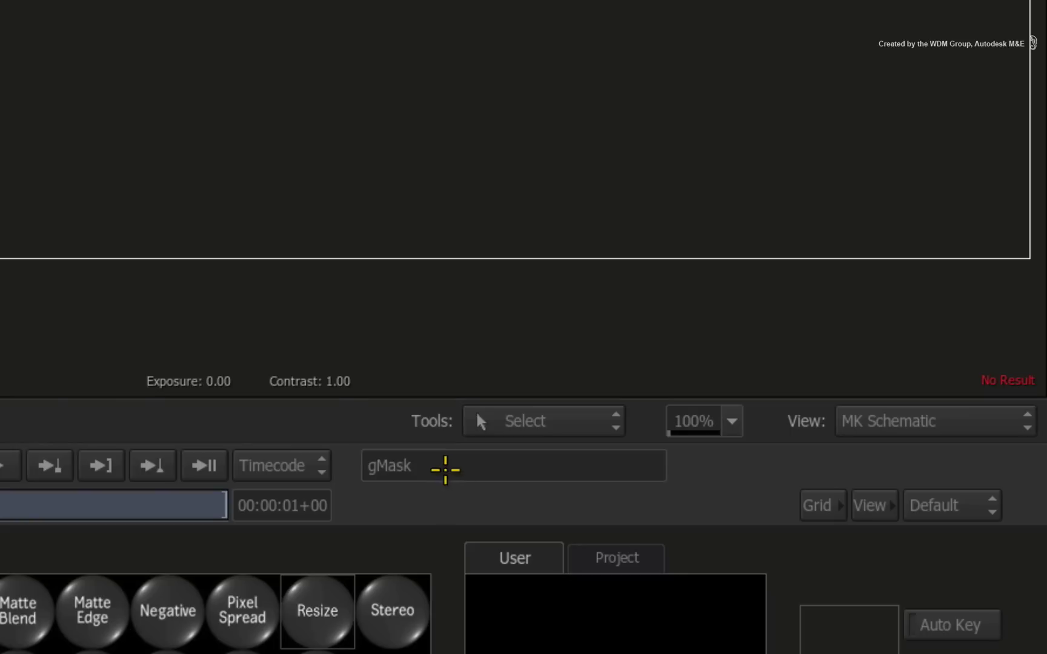
left_click(444, 467)
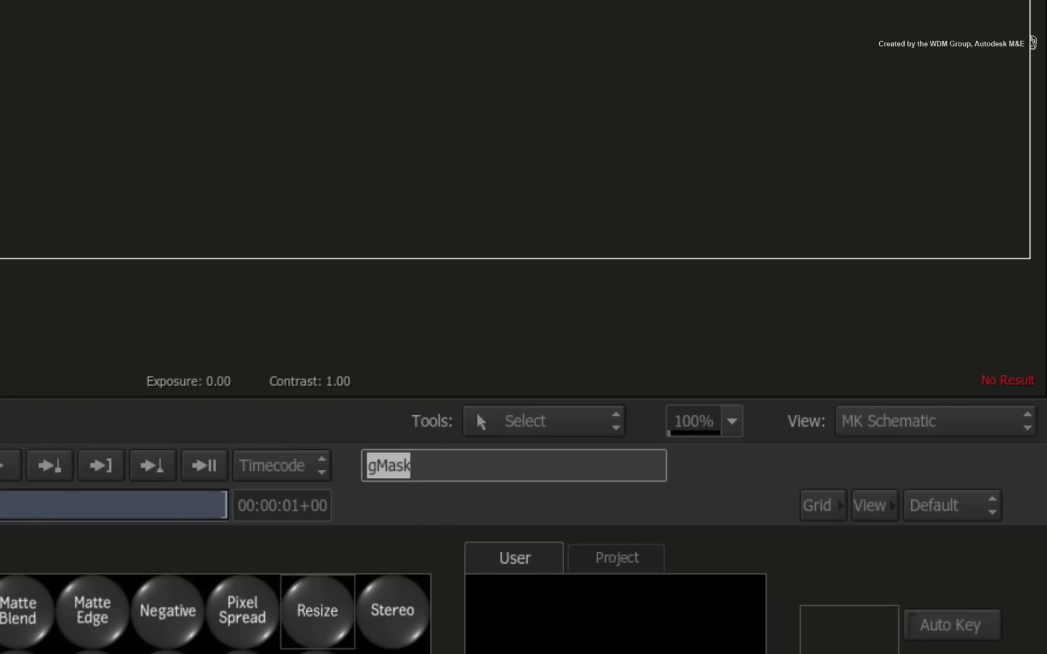
type("FAV_Key")
key("Return")
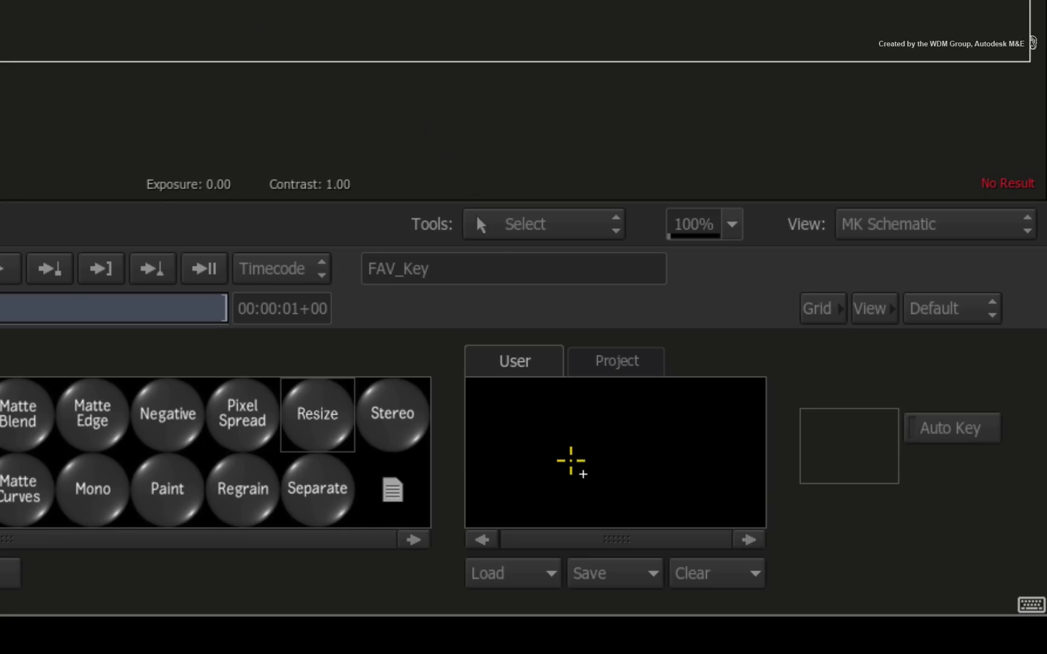
Step: Store FAV_Key in the User bin, undo the link cut, and compare the Project and User bins
left_click(571, 460)
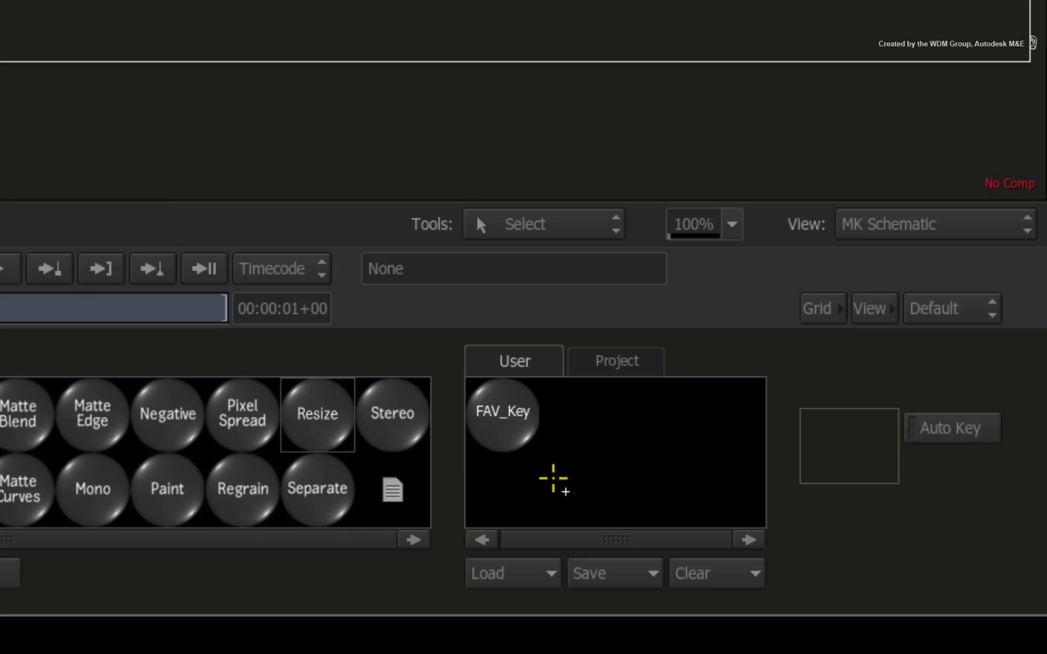
key("ctrl+z")
left_click(654, 351)
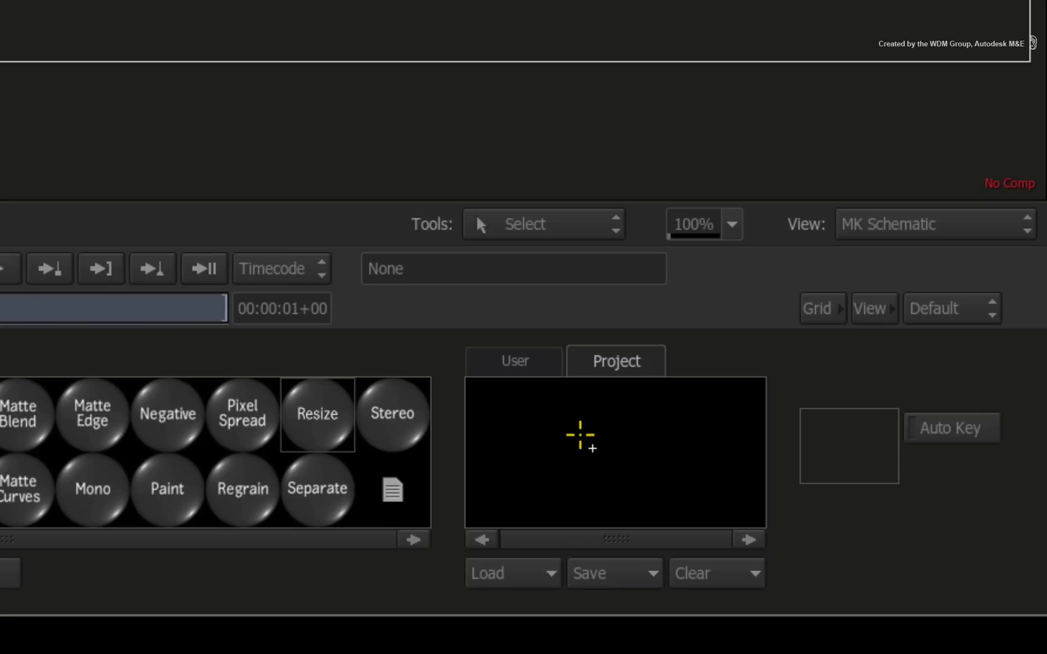
left_click(537, 362)
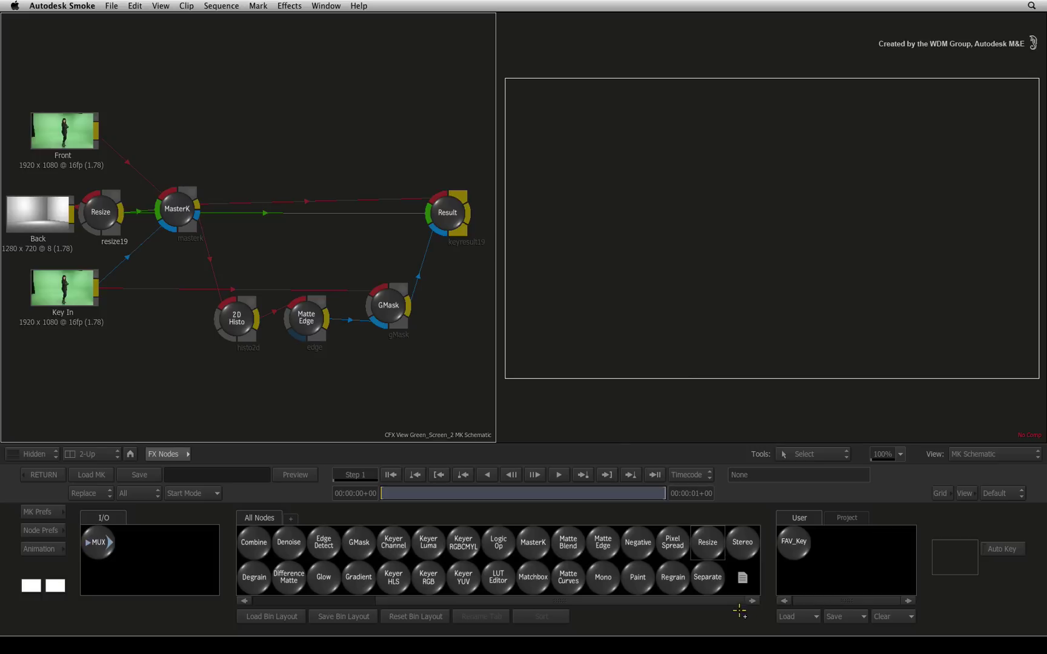
Step: Show the Result composite of the keyed woman over the studio background in the viewer
left_click(701, 249)
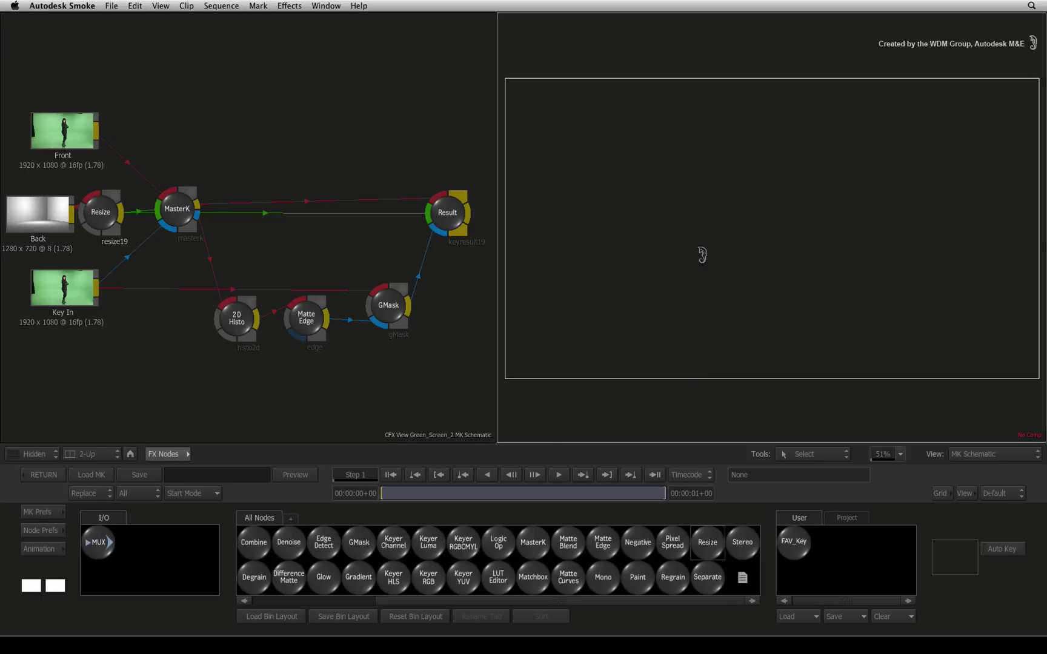